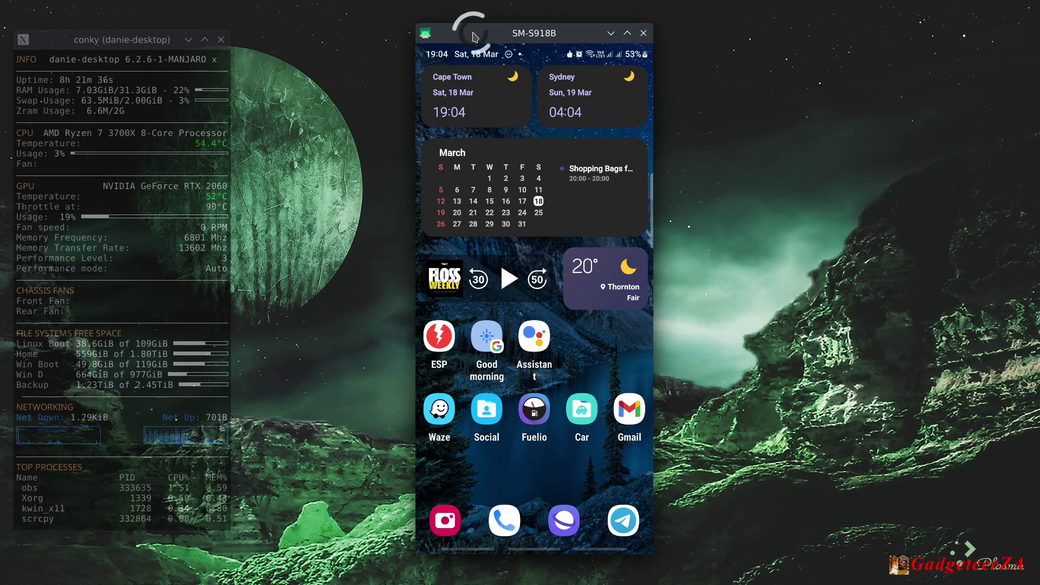
Step: Show the phone fullscreen and start editing the Good morning routine
key("alt+f")
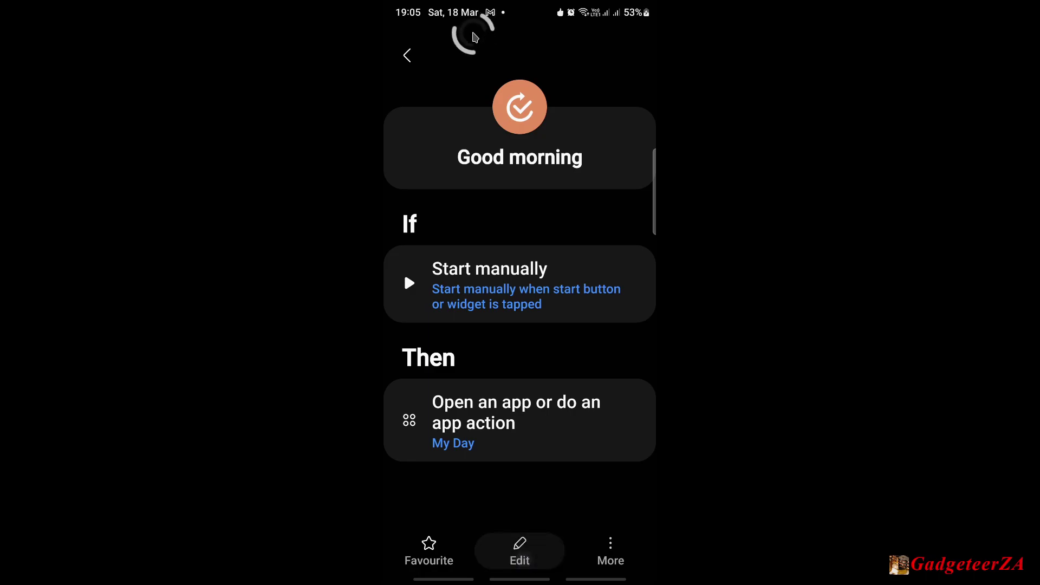
left_click(519, 549)
left_click_drag(511, 441, 511, 406)
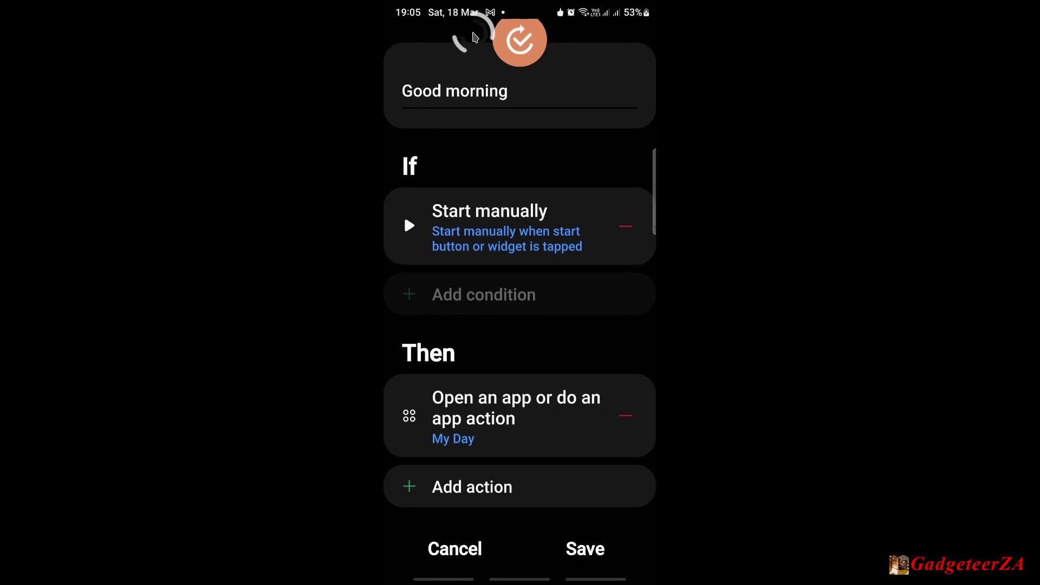
Step: Search the routine's available actions for 'news', then clear and close the search
left_click(476, 485)
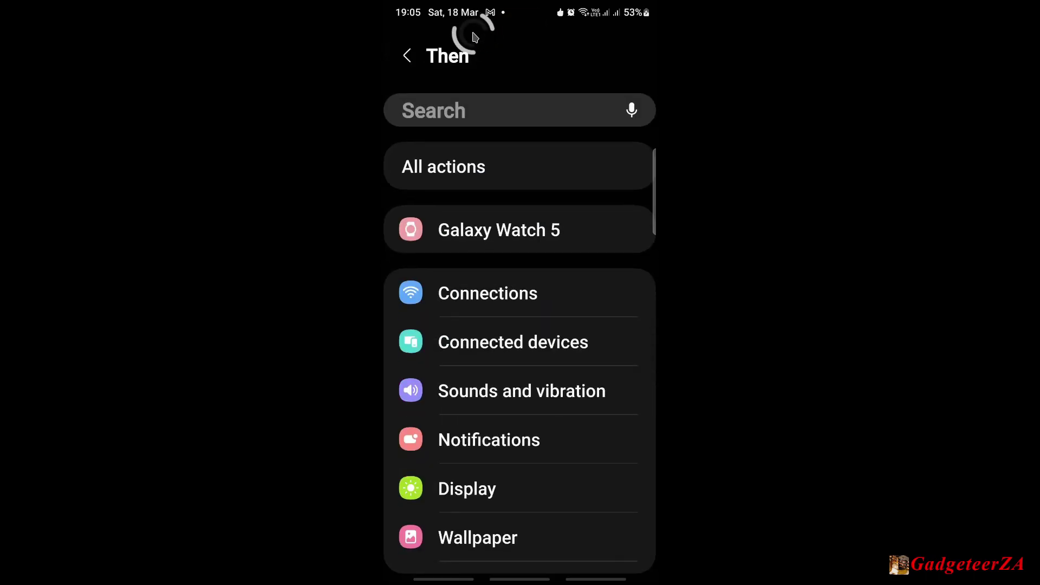
left_click_drag(557, 444, 563, 206)
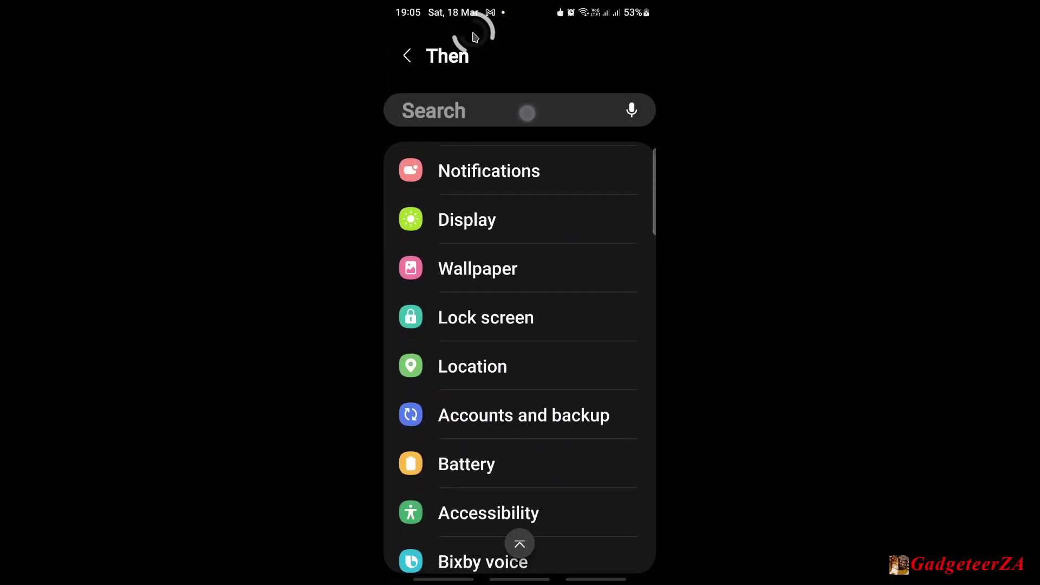
left_click(526, 112)
type("news")
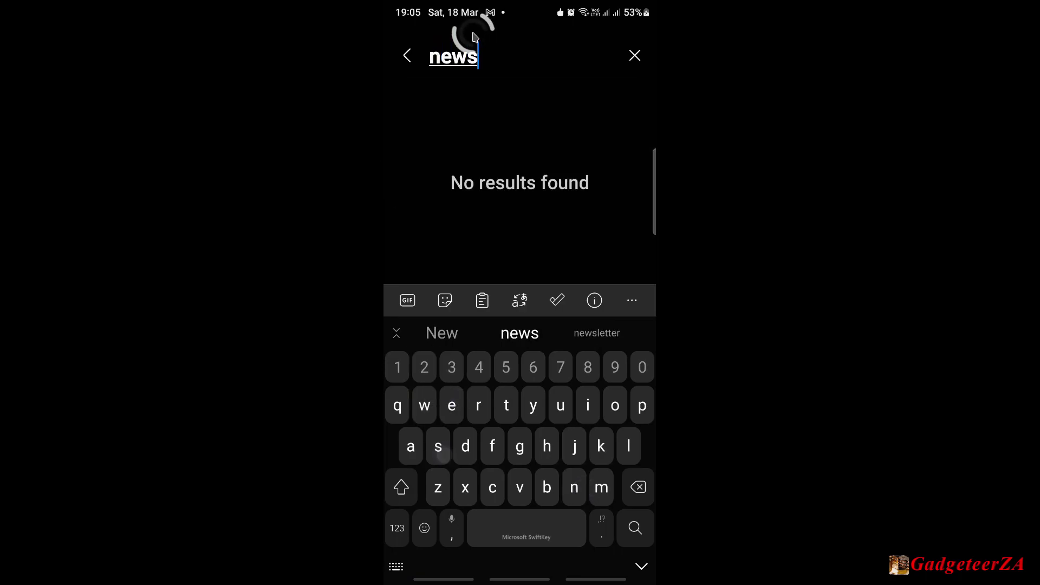
left_click(634, 54)
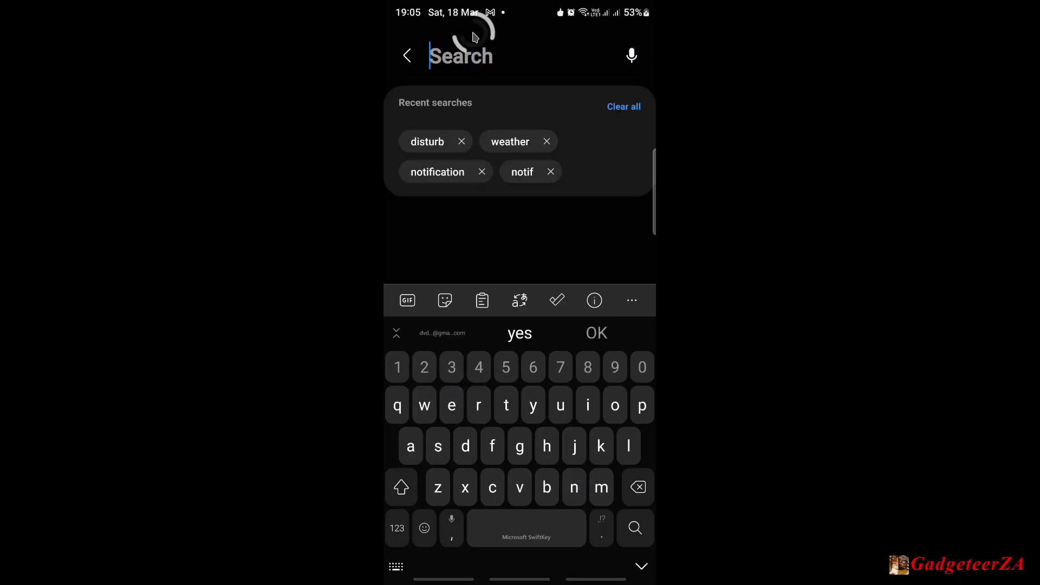
left_click(406, 55)
Step: Back out of the routine editor without changes and return to the home screen
left_click_drag(595, 578, 602, 519)
left_click_drag(595, 578, 606, 473)
left_click_drag(596, 578, 602, 487)
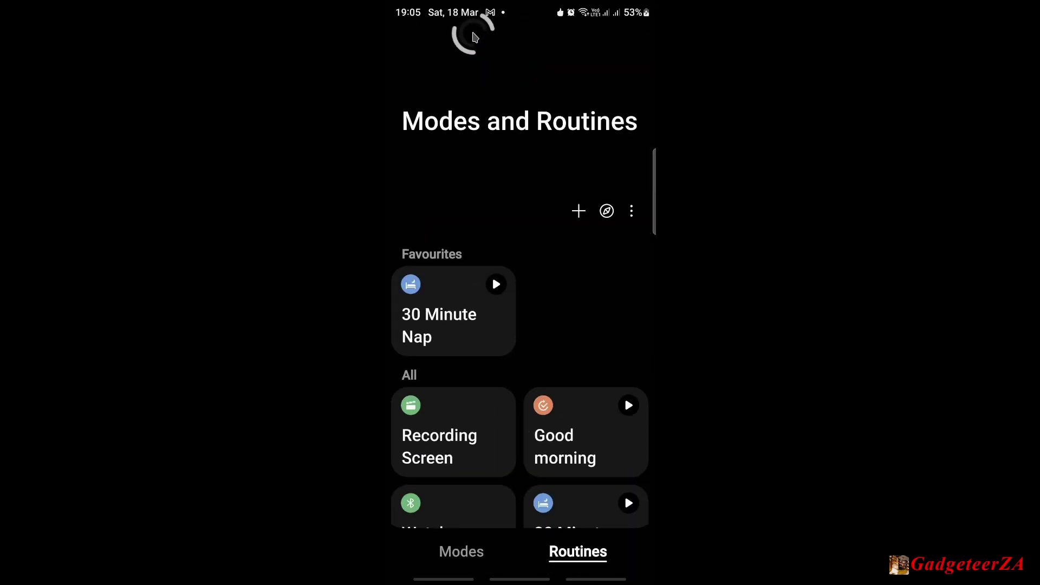
left_click_drag(596, 578, 613, 521)
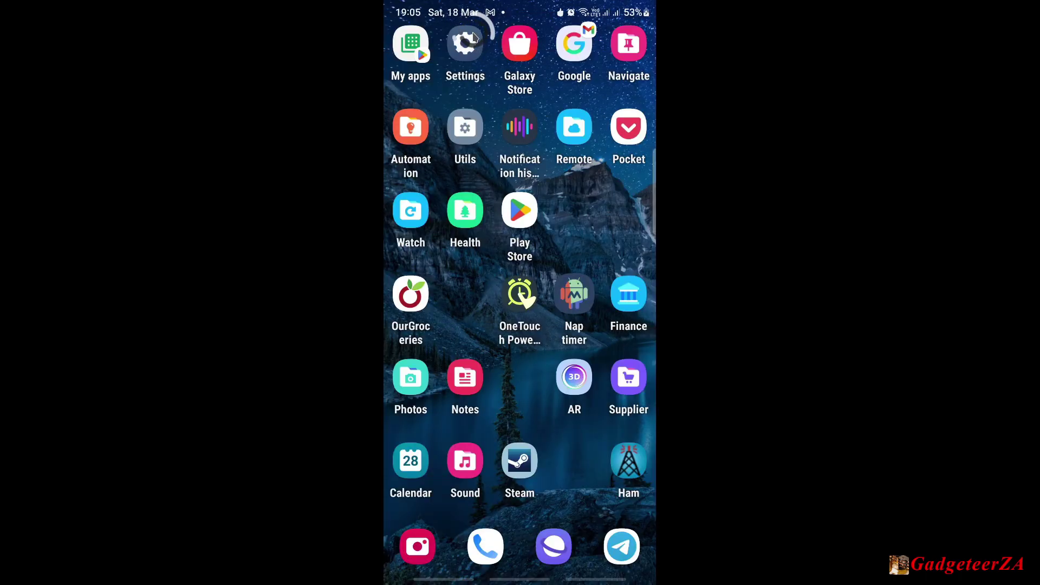
Step: Open Clock from the Utils folder and view the Test alarm's Alarm sound options
left_click(465, 127)
left_click(432, 184)
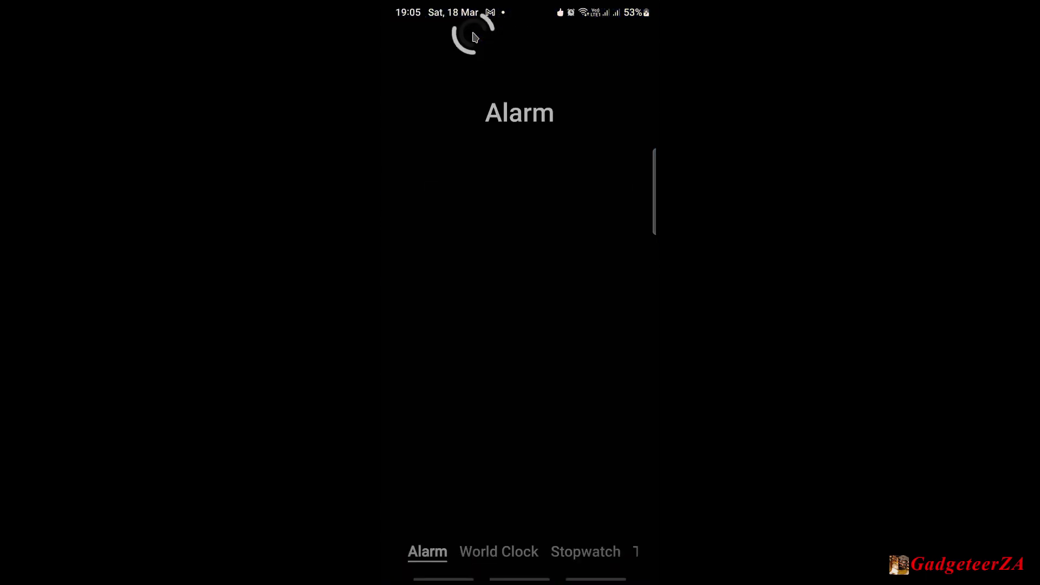
left_click_drag(522, 431, 506, 163)
left_click(461, 192)
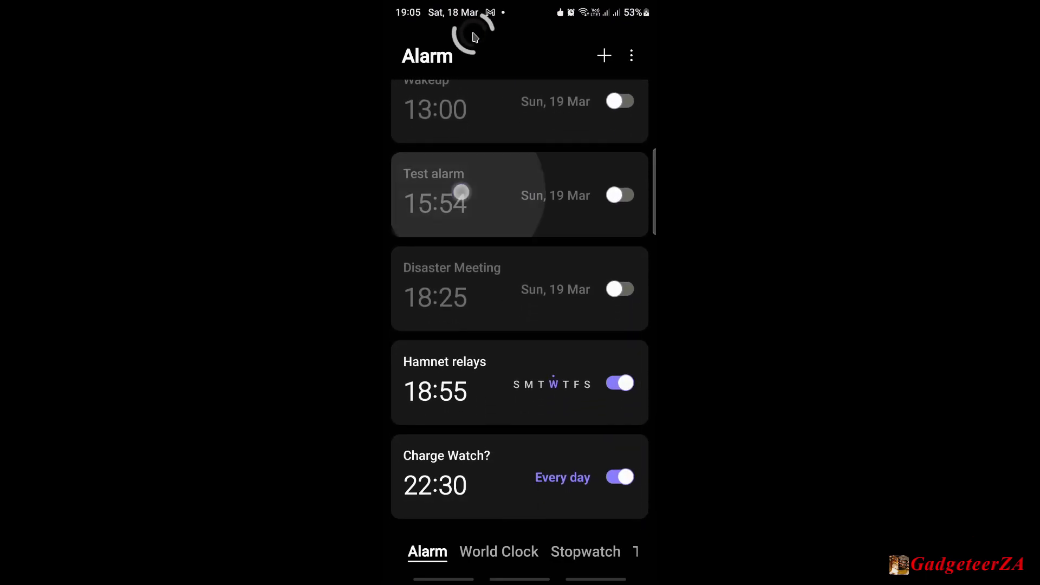
mouse_move(626, 369)
left_mouse_down()
mouse_move(626, 318)
mouse_move(557, 246)
left_mouse_up()
left_click(452, 368)
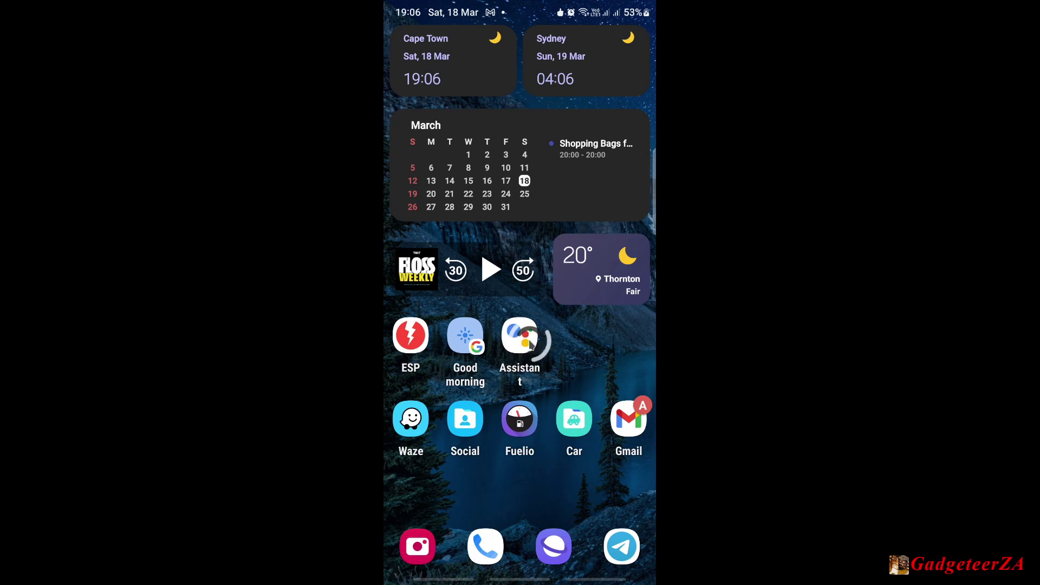
Step: Bring up Google Assistant, open its settings and scroll down to Routines
left_click(521, 343)
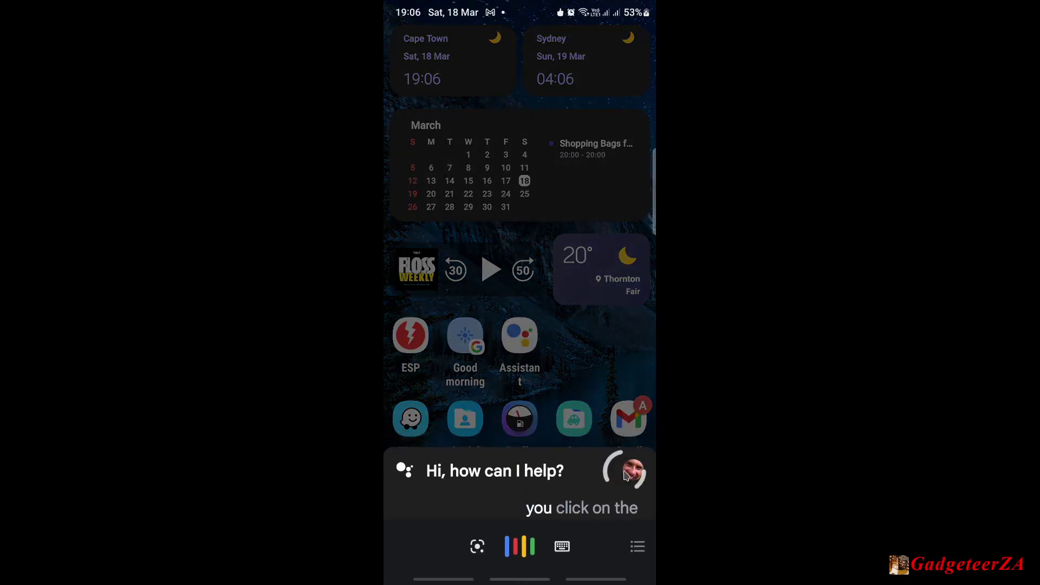
left_click(629, 470)
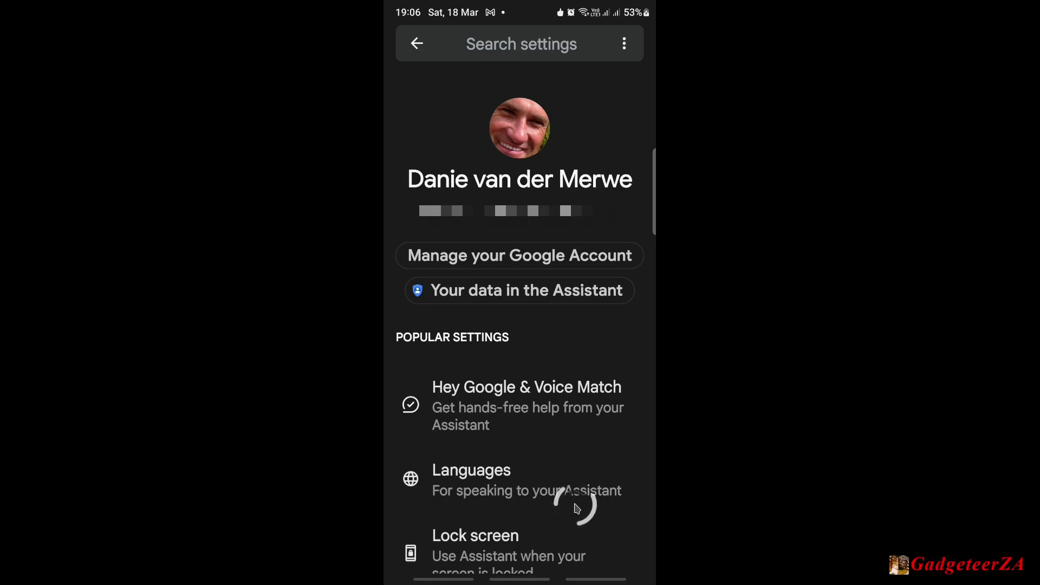
left_click_drag(574, 504, 547, 116)
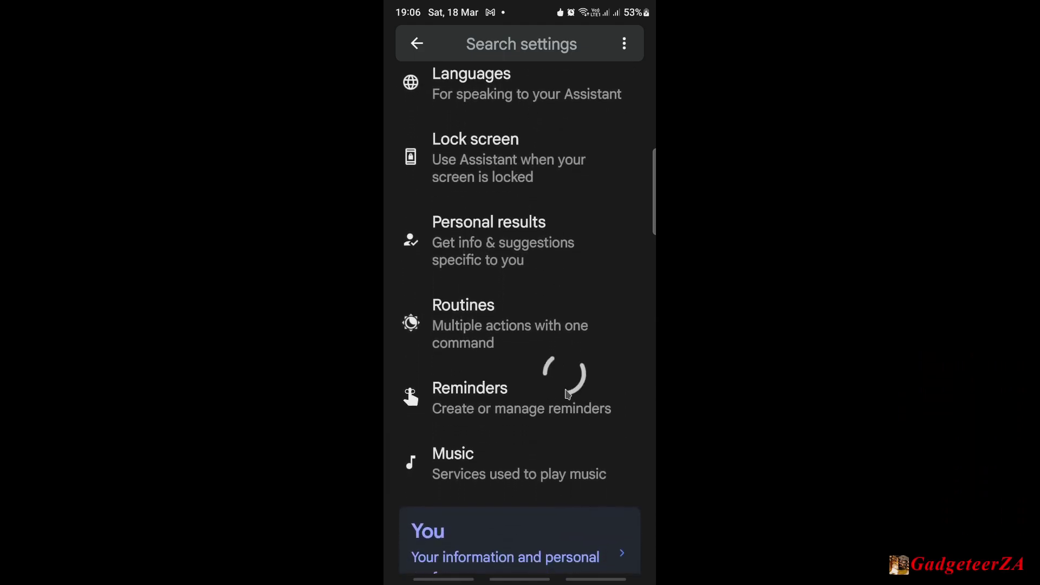
left_click_drag(557, 464, 543, 308)
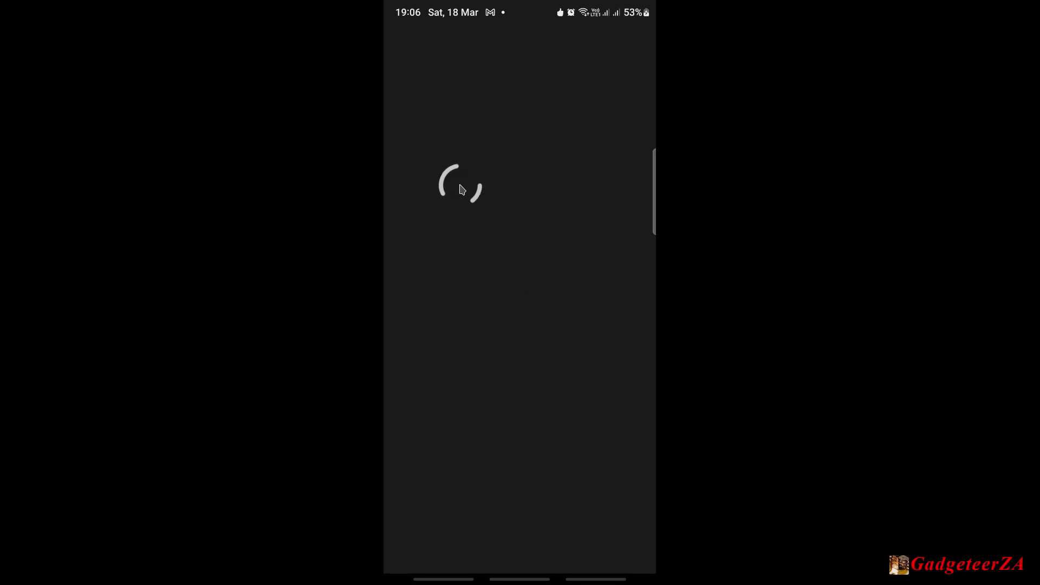
Step: Scroll the Routines list, start and cancel a new routine, then open Good morning
left_click_drag(496, 364, 487, 232)
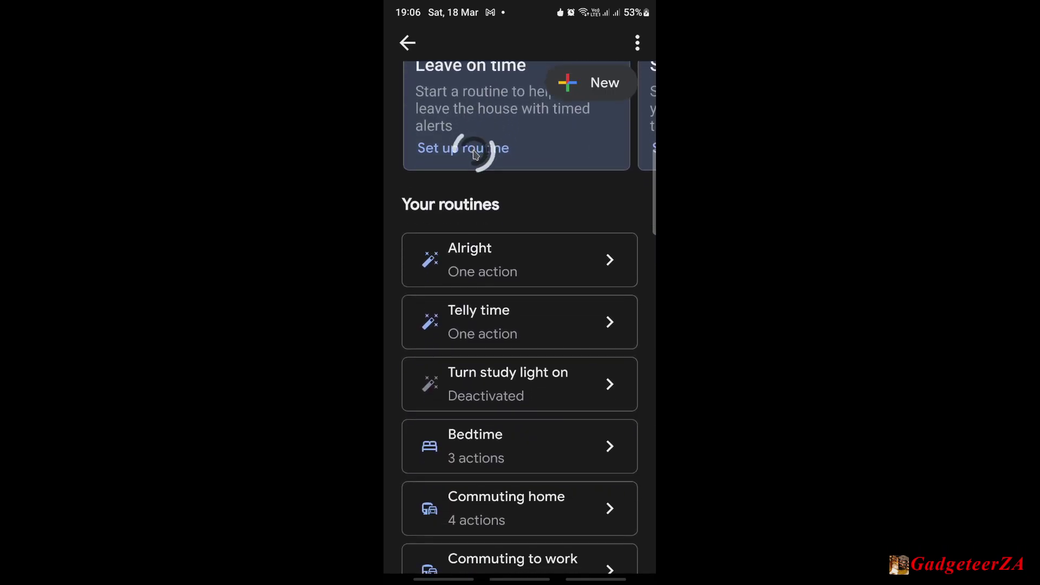
scroll(499, 366, "down", 3)
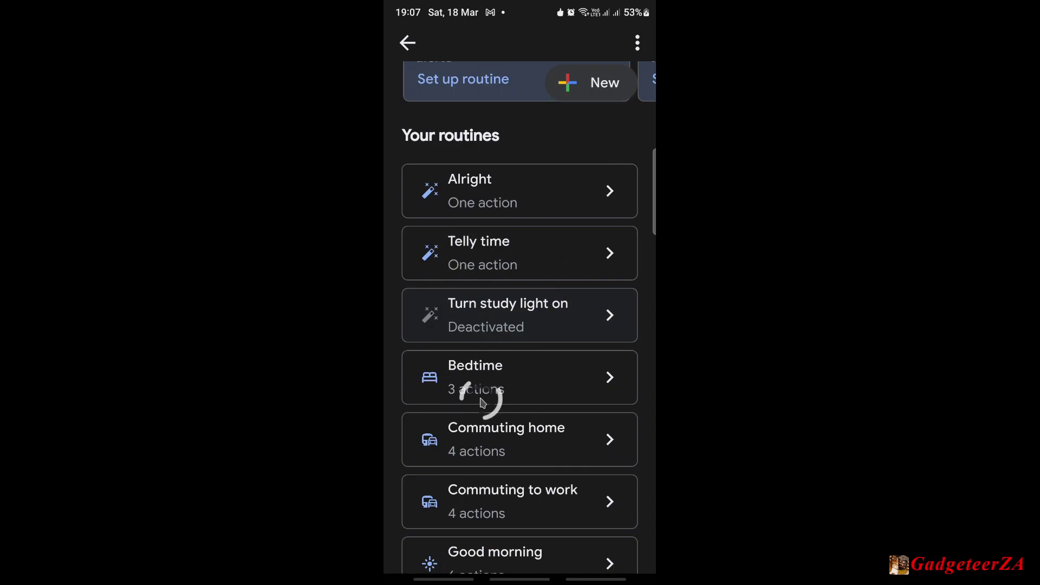
scroll(486, 447, "down", 5)
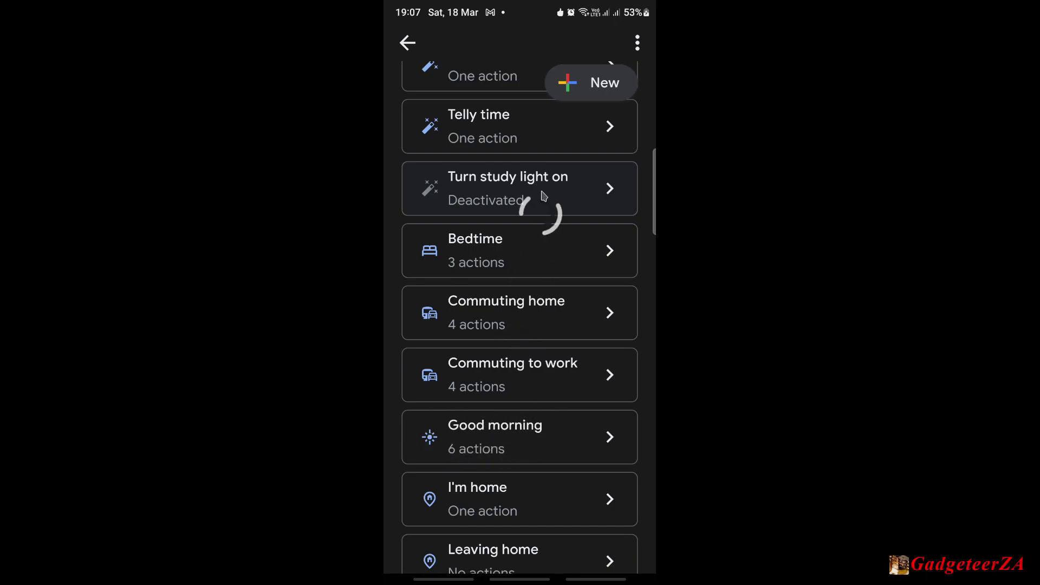
left_click(570, 88)
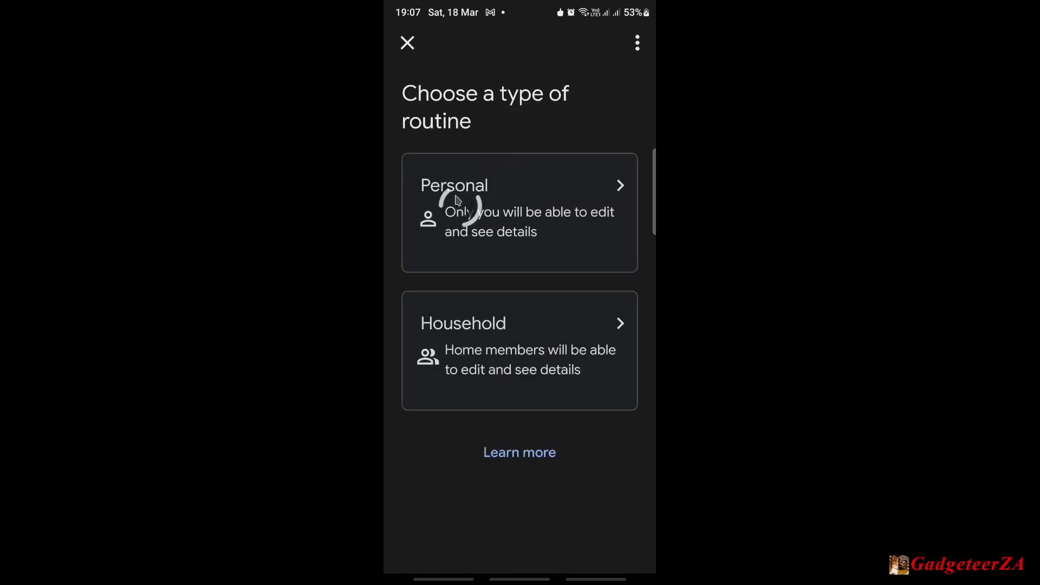
left_click(407, 43)
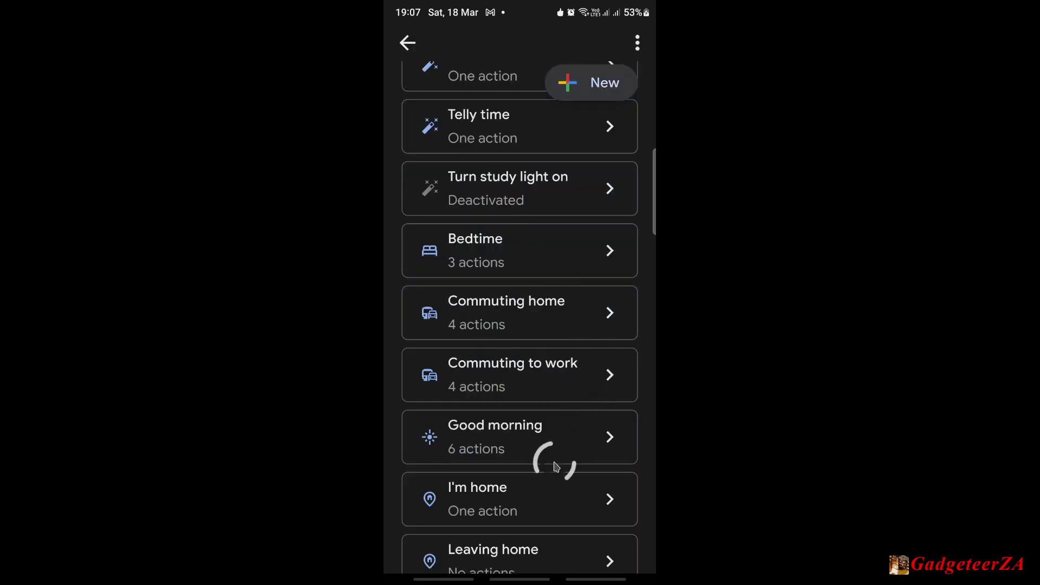
left_click(502, 432)
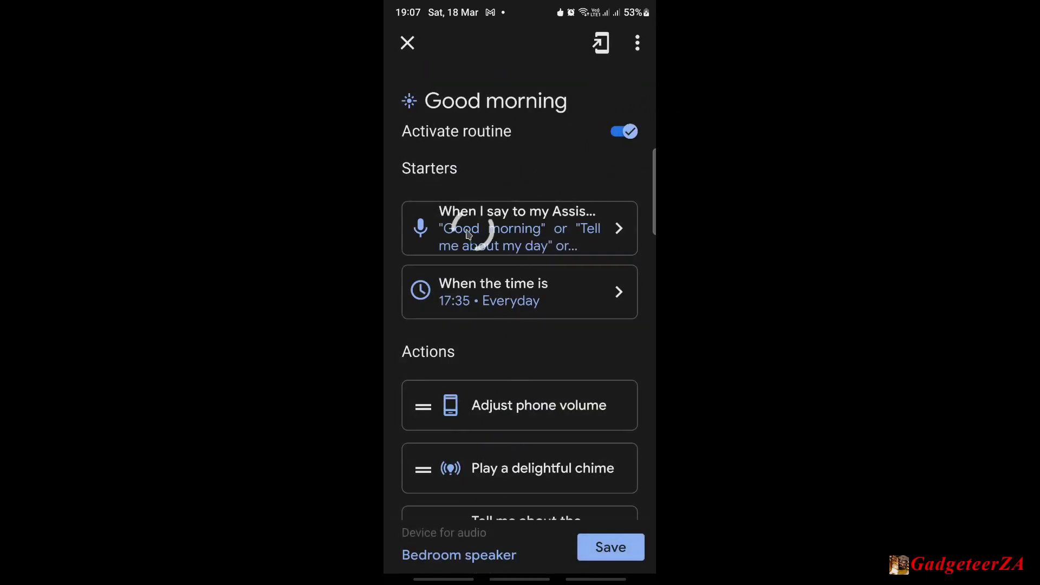
Step: View Good morning's spoken start phrases, then scroll down through its Actions list
left_click(536, 216)
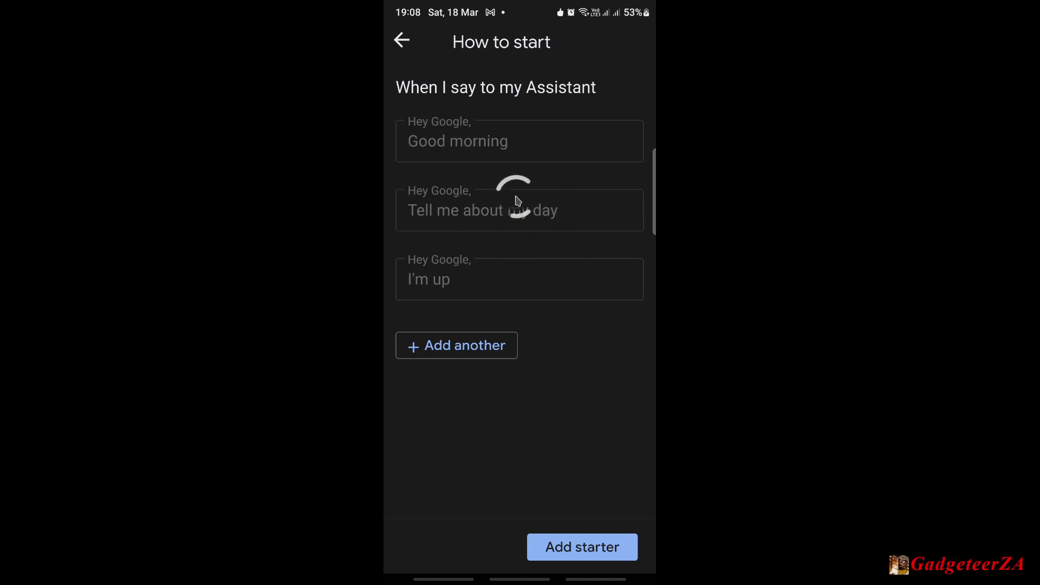
left_click(402, 42)
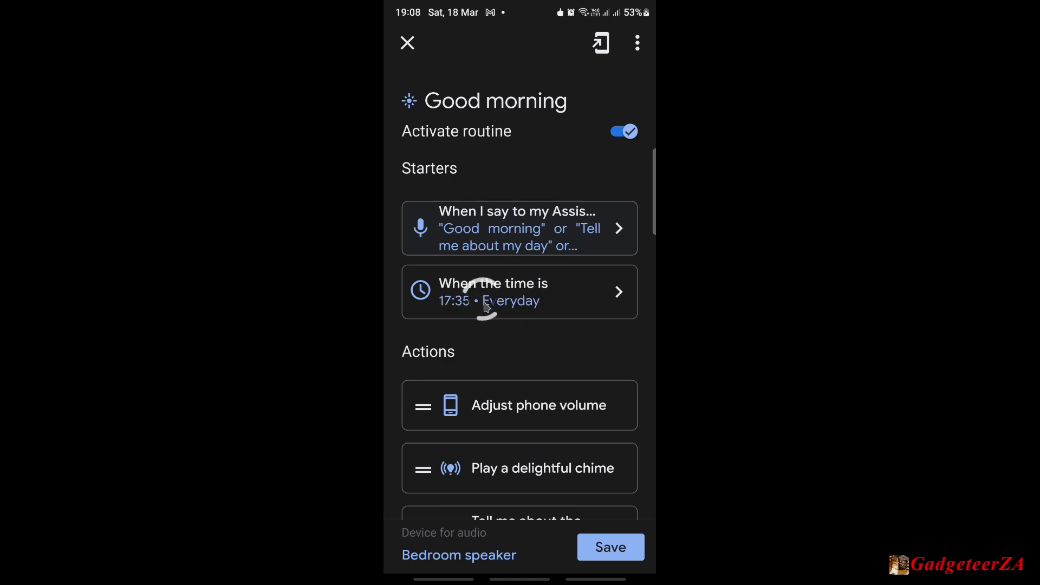
scroll(515, 320, "down", 3)
scroll(524, 308, "down", 3)
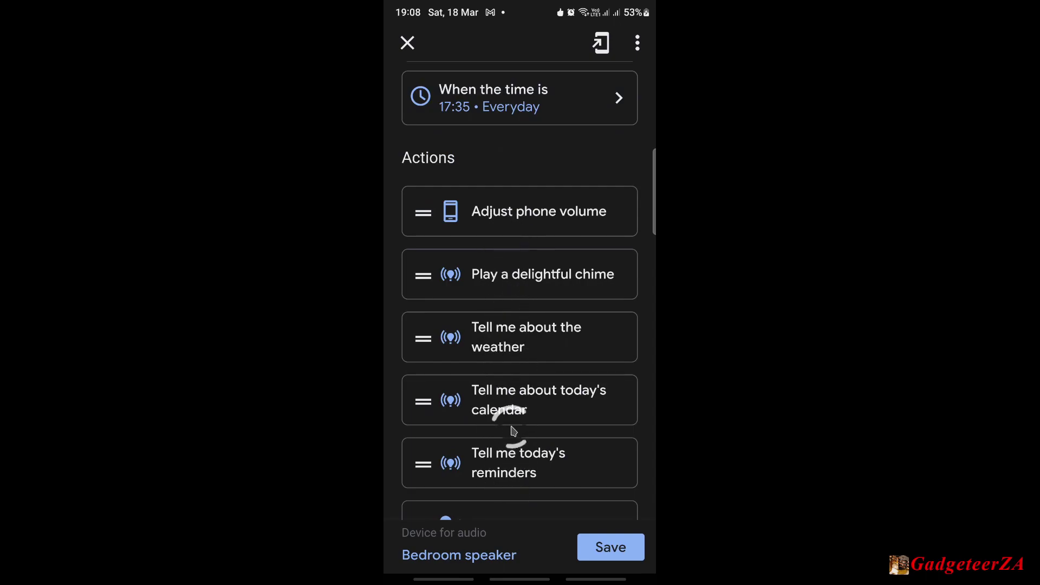
scroll(512, 429, "down", 2)
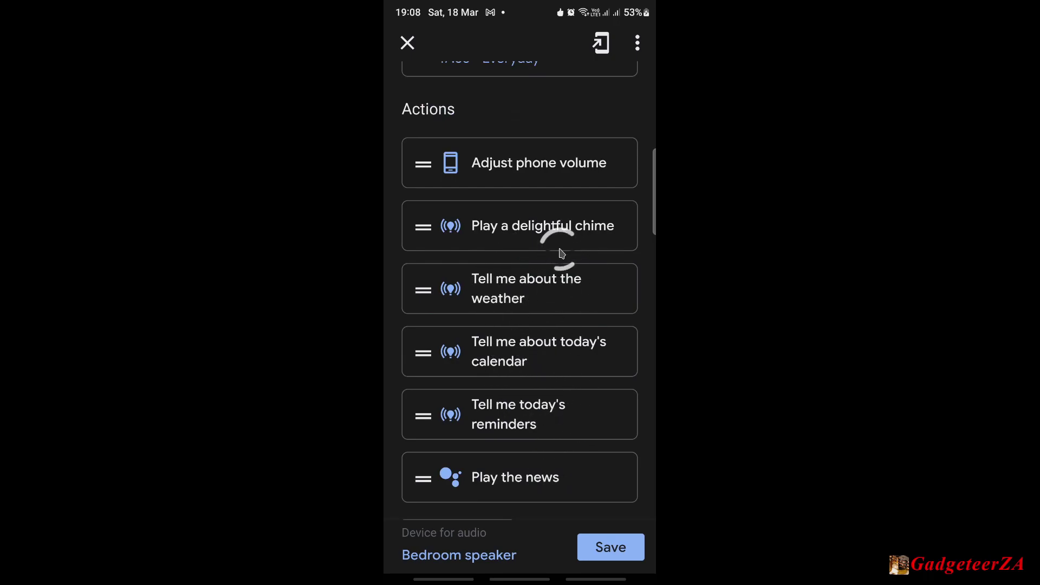
scroll(561, 253, "down", 1)
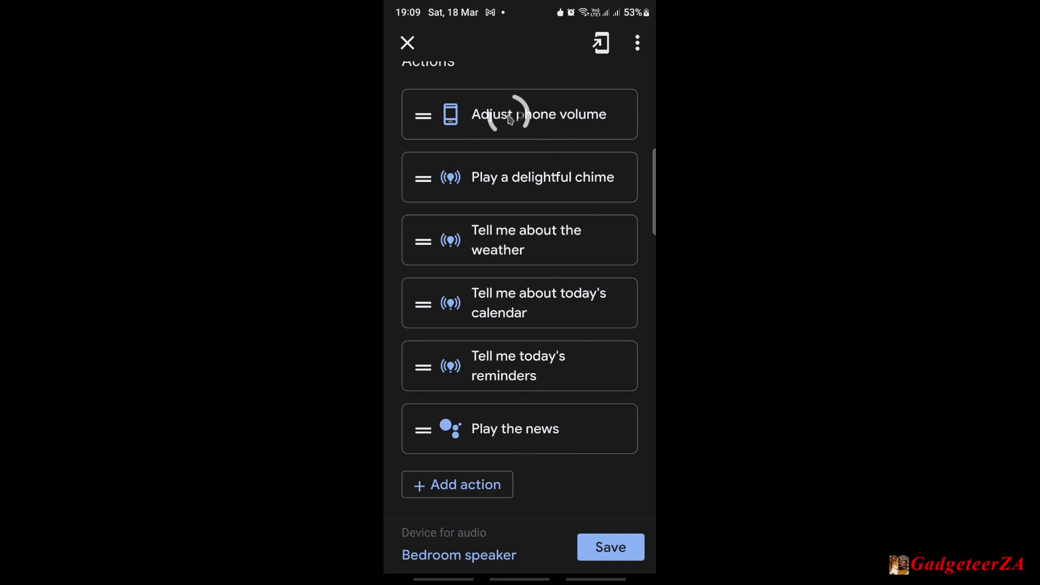
Step: Check the phone volume action's settings, then return to the routine's Actions list
left_click(528, 122)
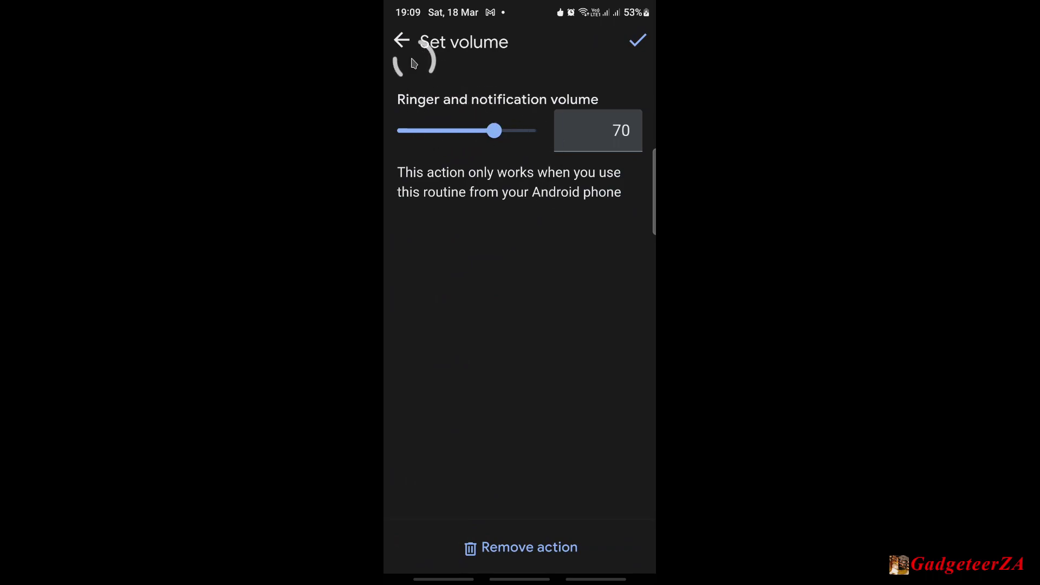
left_click(403, 43)
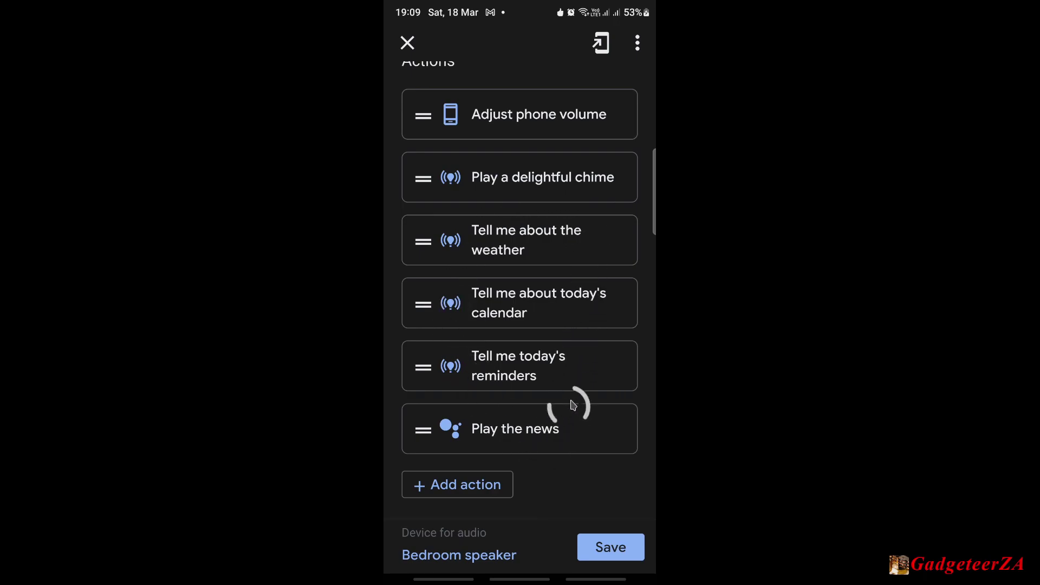
left_click(455, 485)
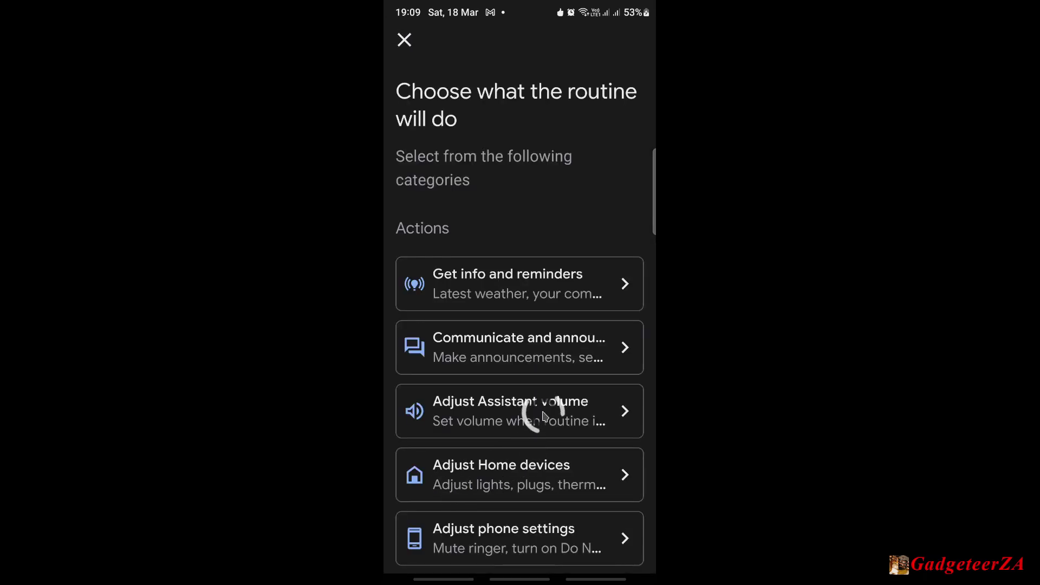
scroll(536, 414, "down", 3)
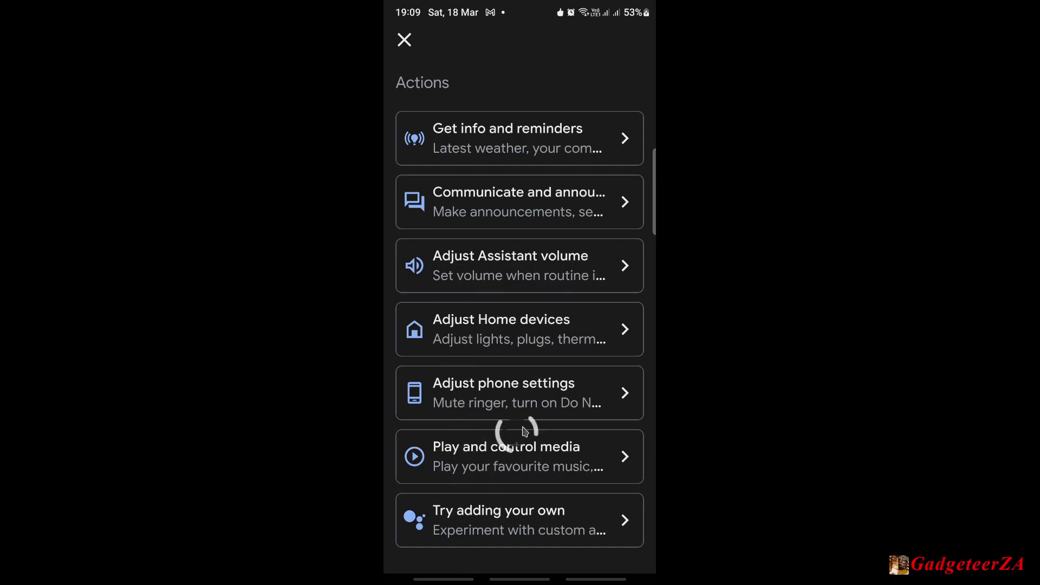
scroll(561, 413, "up", 1)
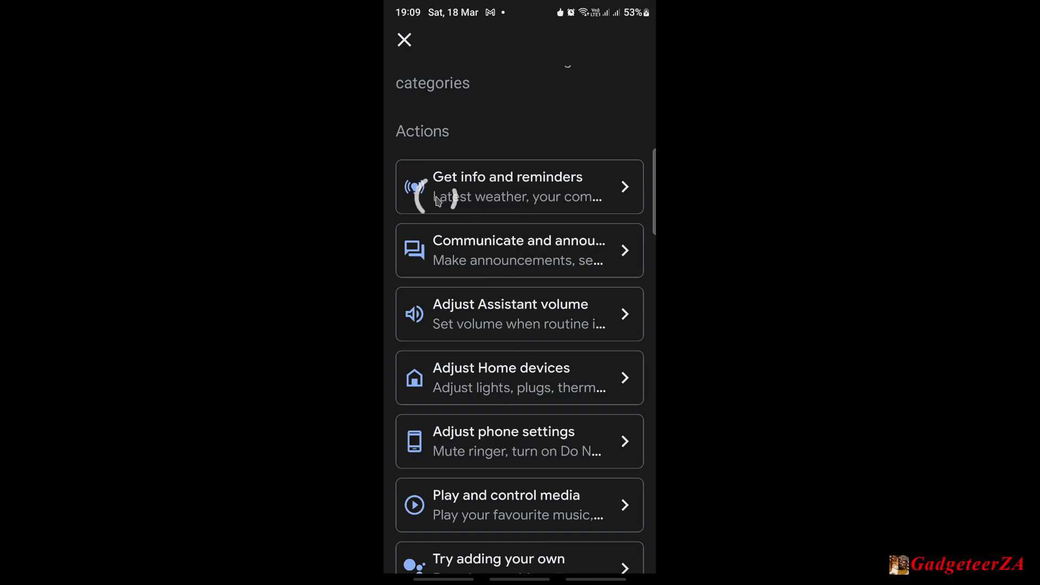
left_click(518, 195)
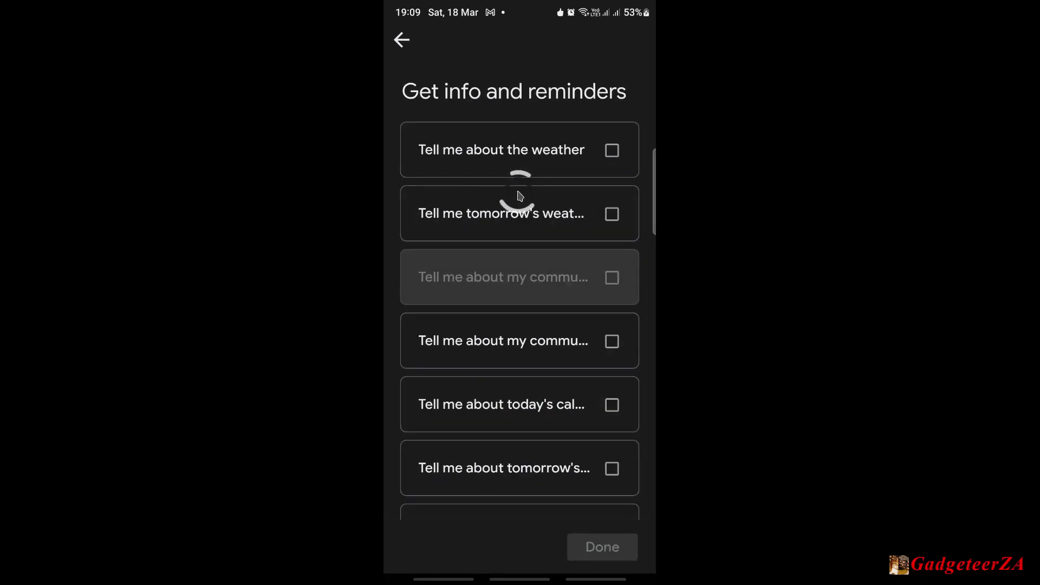
left_click(612, 154)
left_click(612, 152)
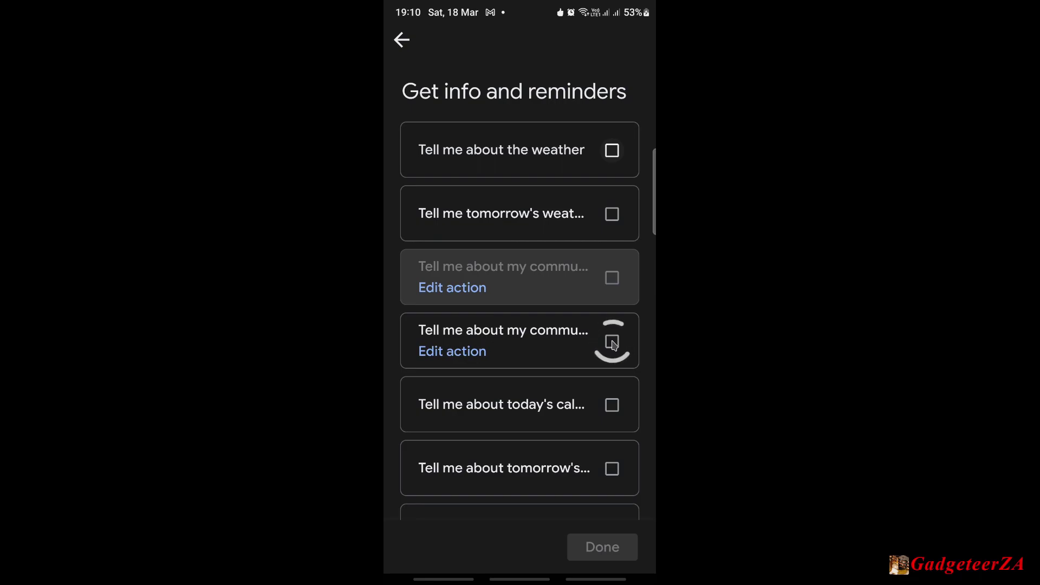
scroll(551, 346, "down", 3)
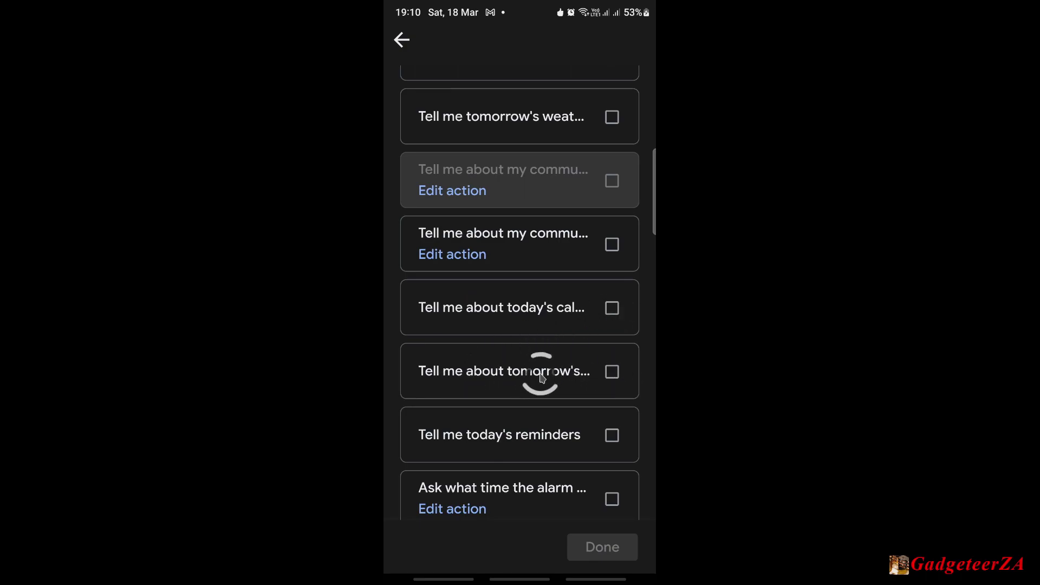
scroll(543, 377, "down", 3)
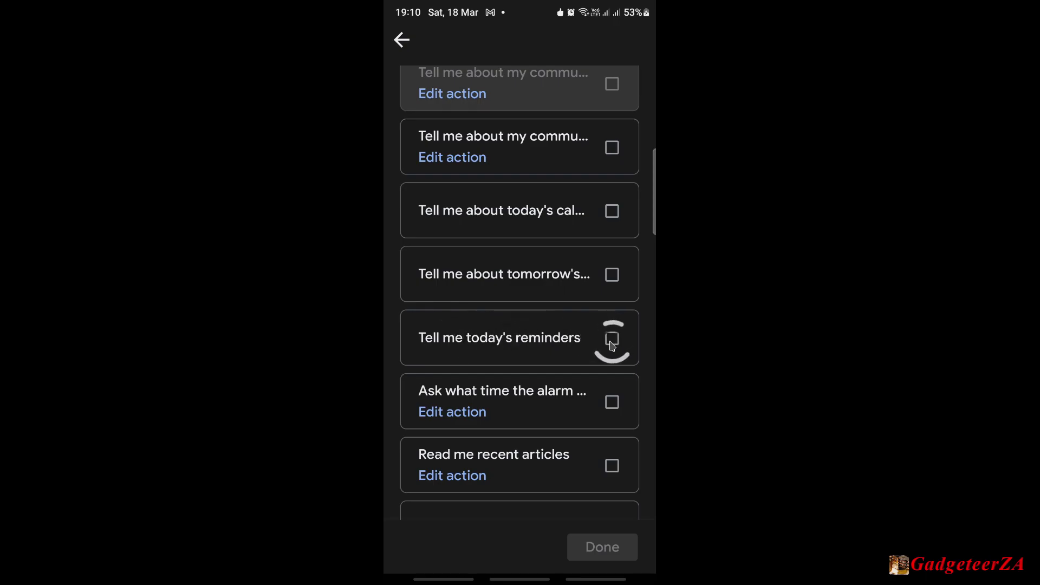
left_click_drag(610, 345, 532, 88)
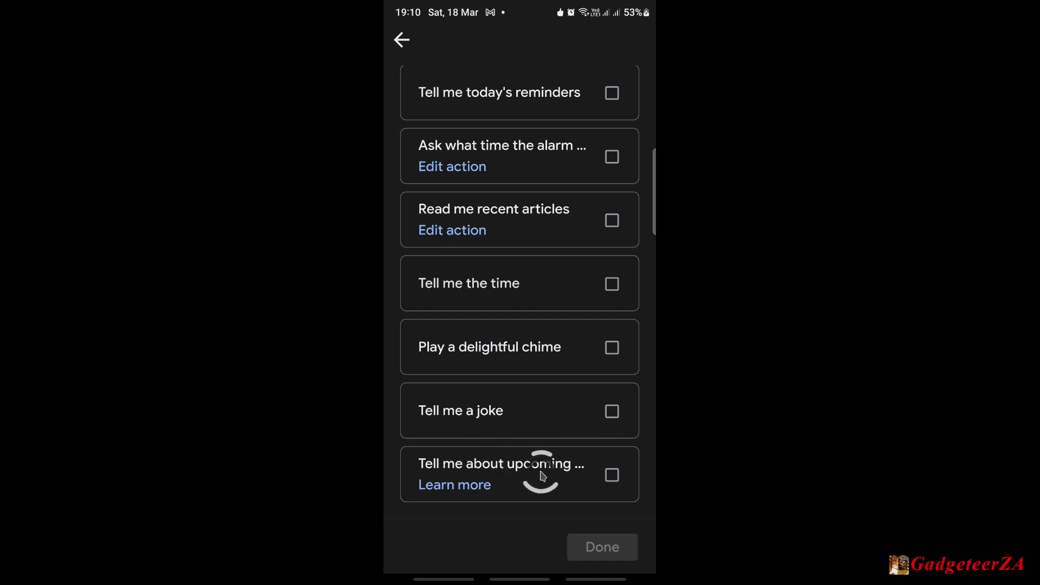
Step: Browse Communicate and announce and view Make an announcement without adding it
left_click(407, 45)
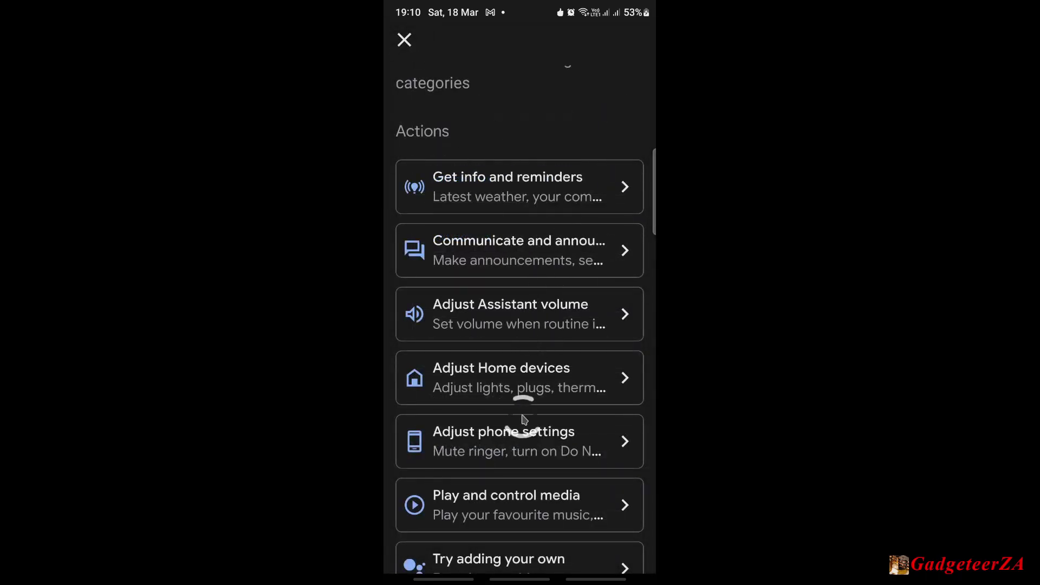
mouse_move(524, 427)
left_mouse_down()
mouse_move(522, 262)
mouse_move(522, 430)
mouse_move(519, 410)
left_mouse_up()
left_click(518, 267)
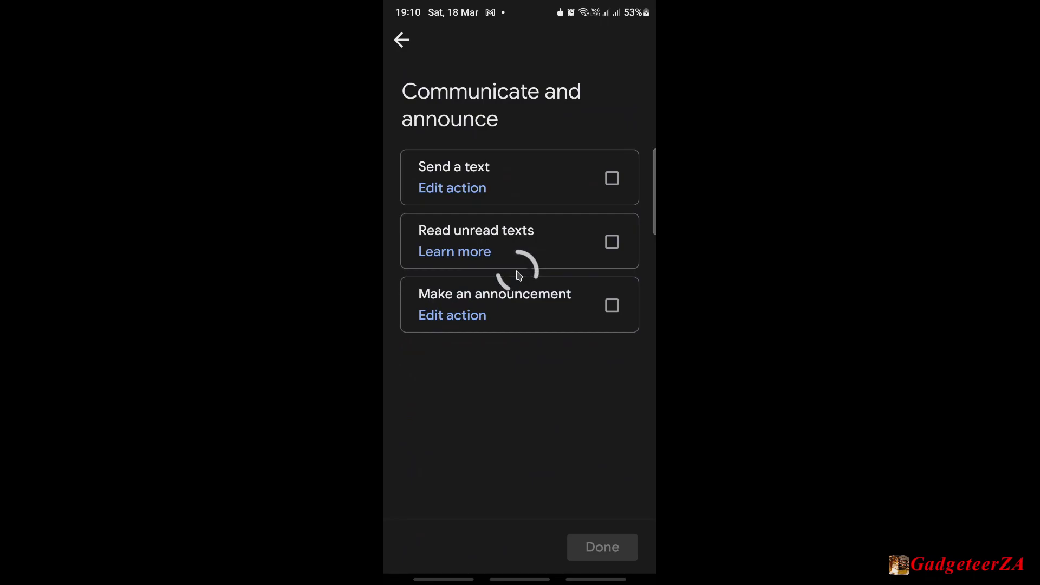
left_click(463, 318)
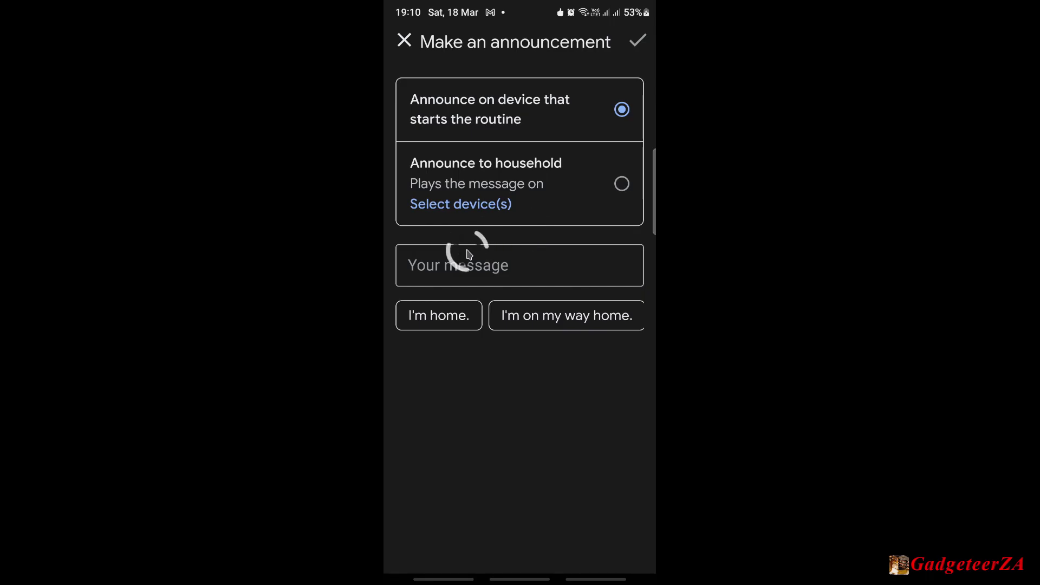
left_click(406, 43)
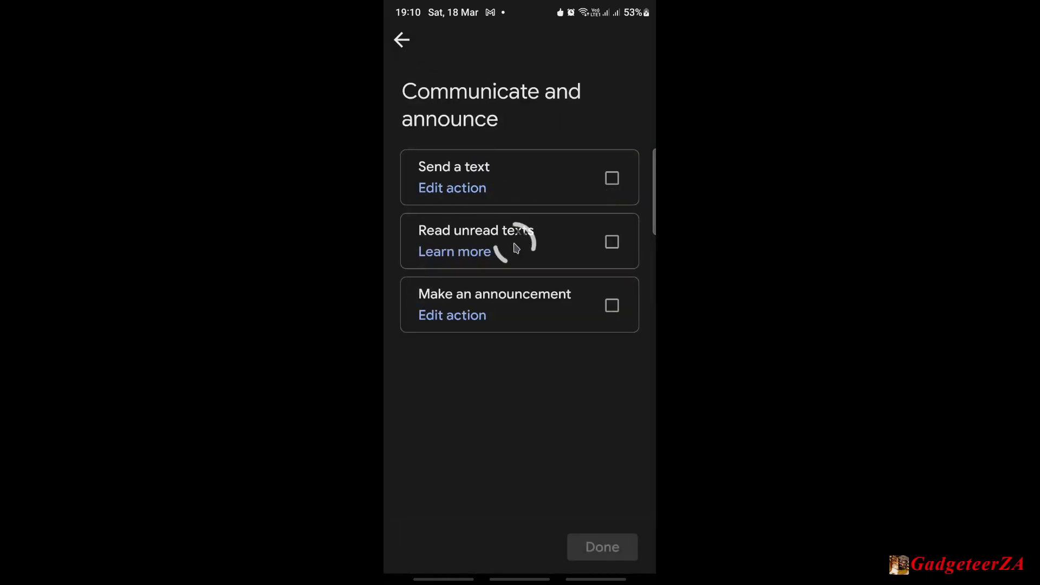
left_click(401, 42)
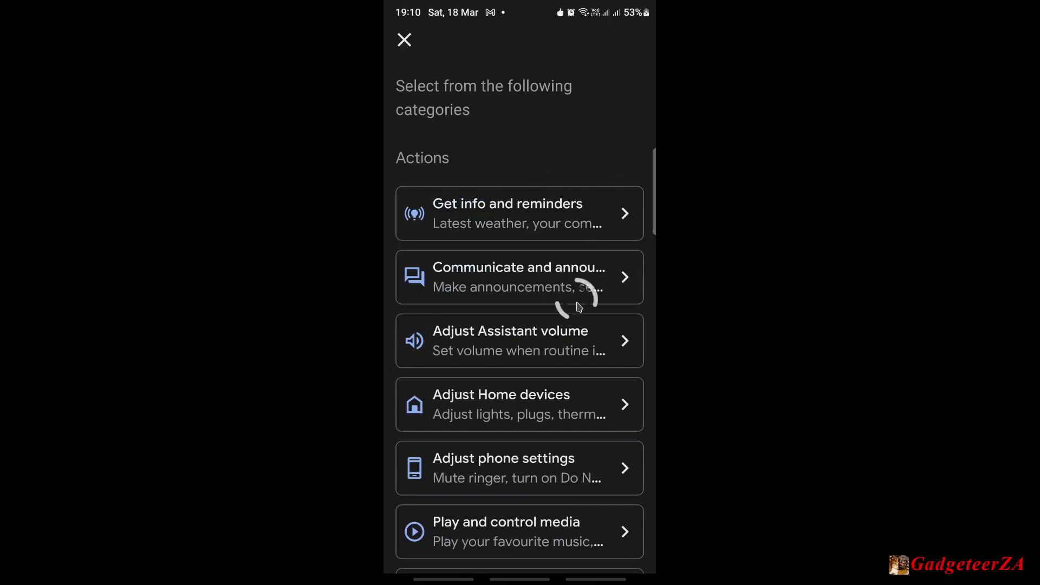
Step: Check the Get info and reminders actions, then close the picker without adding anything
scroll(534, 232, "down", 3)
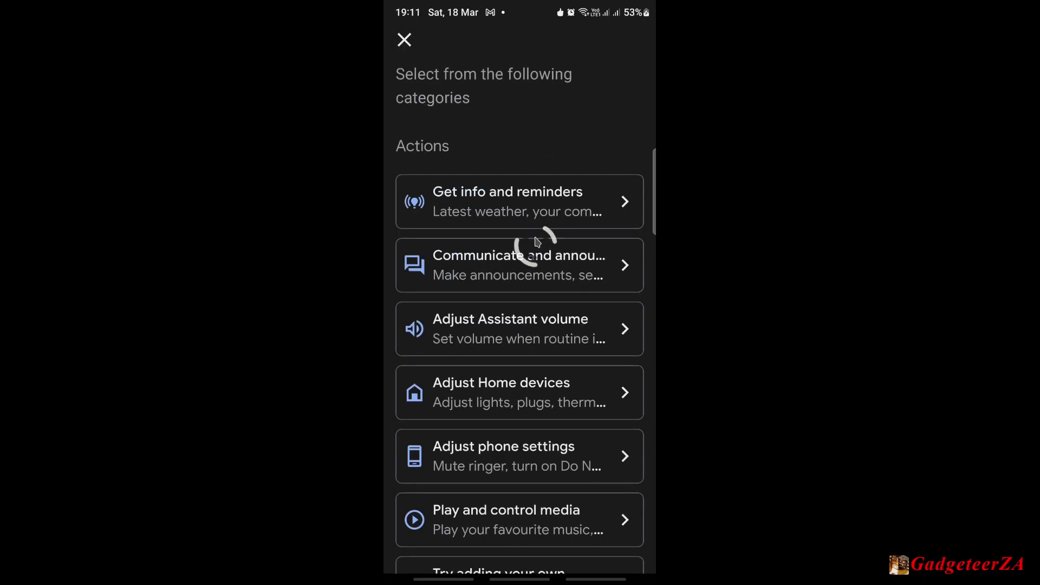
scroll(529, 291, "up", 5)
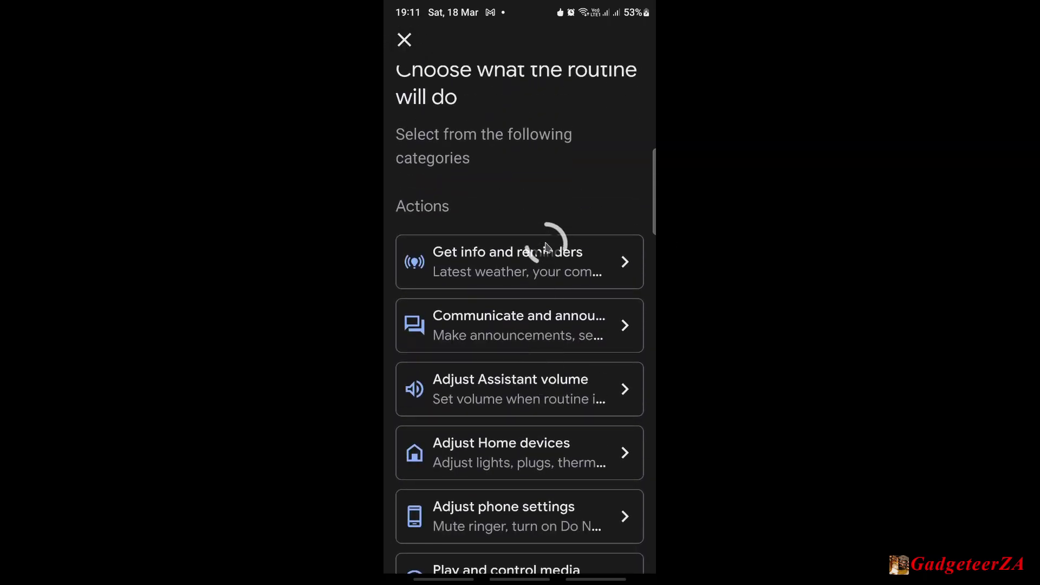
left_click(547, 244)
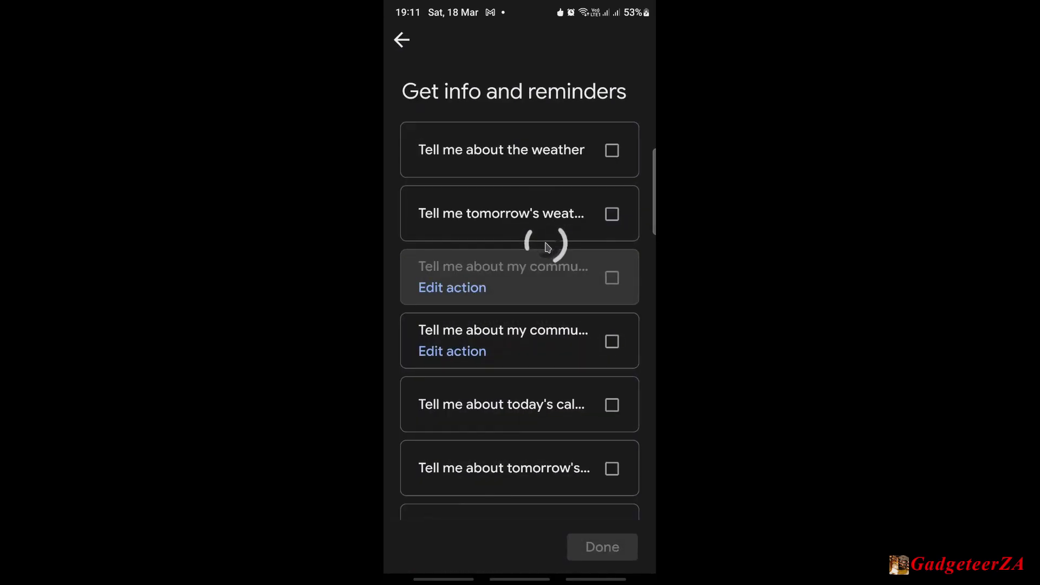
left_click(403, 49)
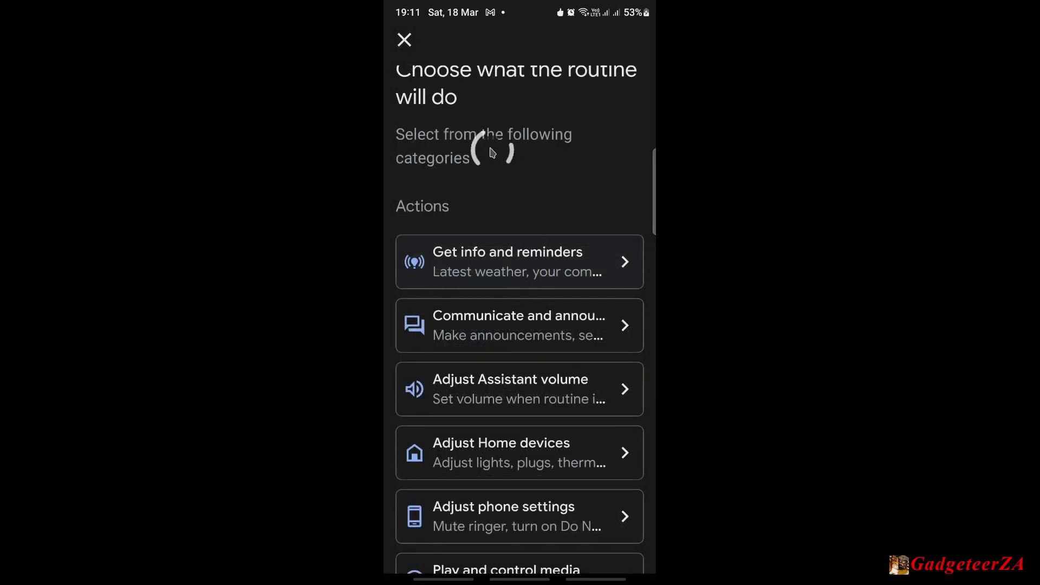
left_click(405, 42)
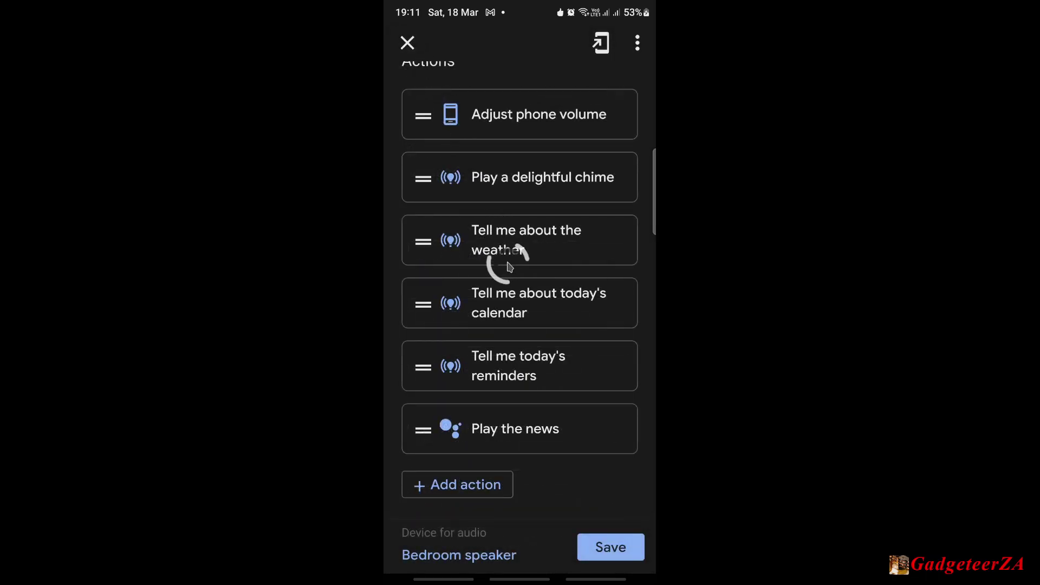
left_click_drag(524, 211, 523, 236)
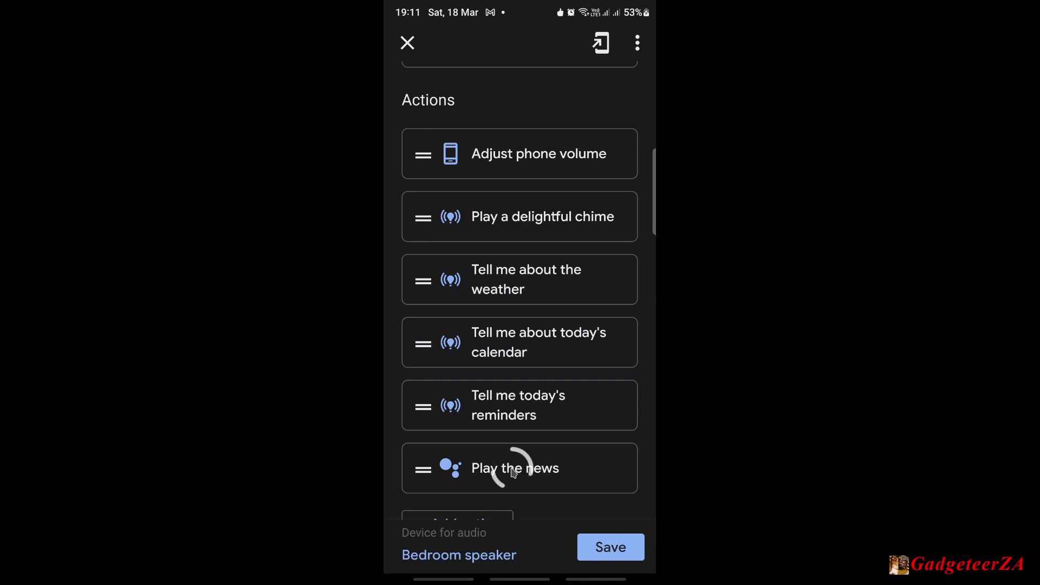
left_click_drag(496, 475, 518, 474)
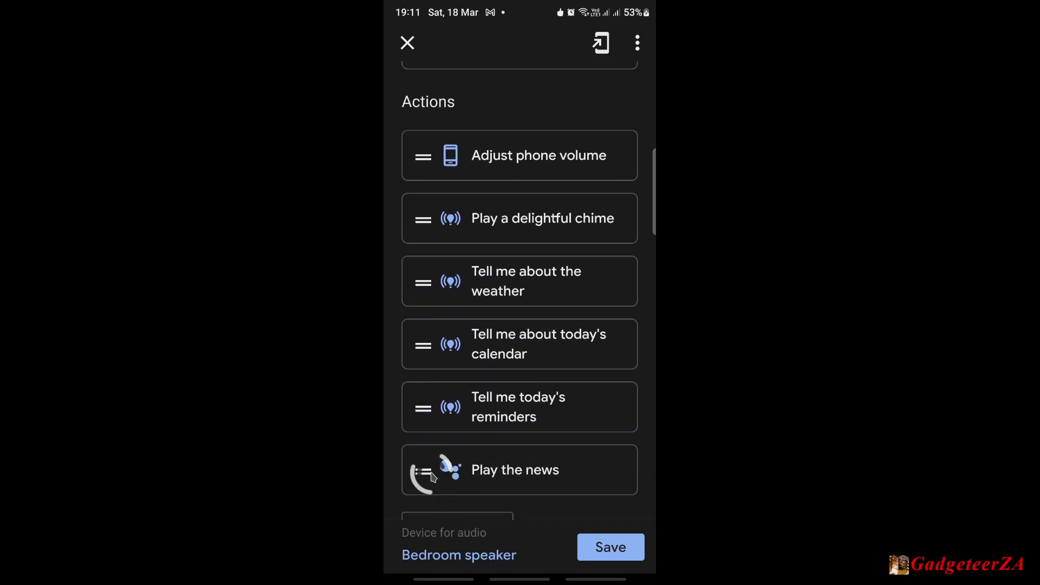
mouse_move(423, 346)
left_mouse_down()
mouse_move(422, 276)
mouse_move(423, 341)
left_mouse_up()
left_click_drag(423, 282, 452, 548)
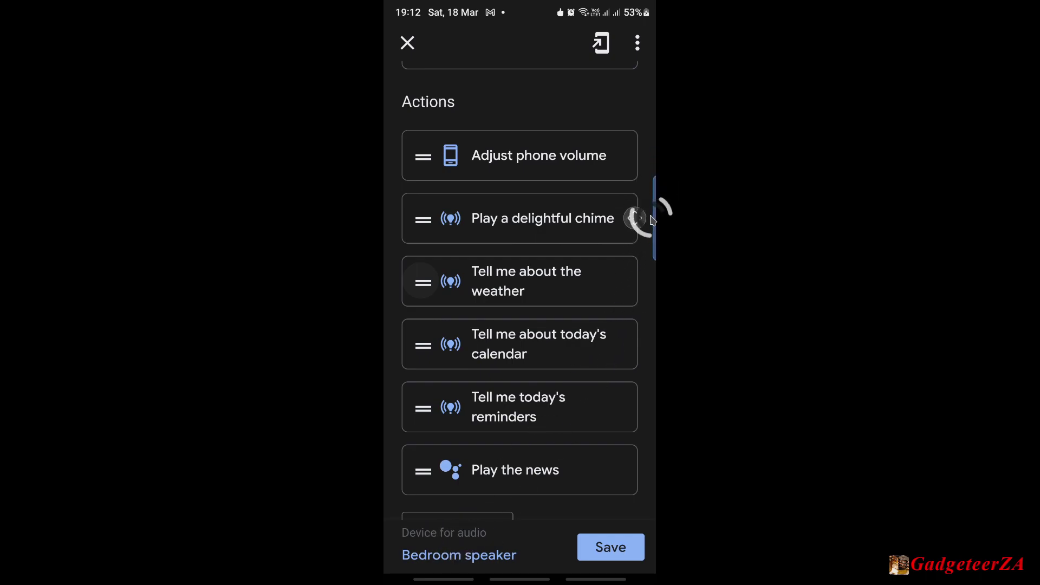
scroll(593, 361, "down", 3)
scroll(592, 359, "down", 2)
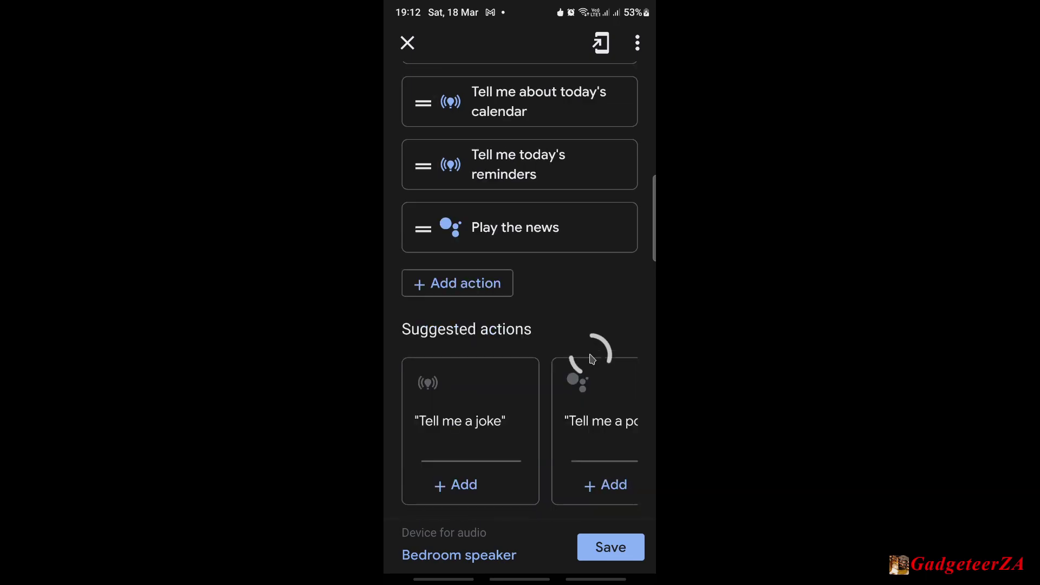
scroll(585, 330, "up", 3)
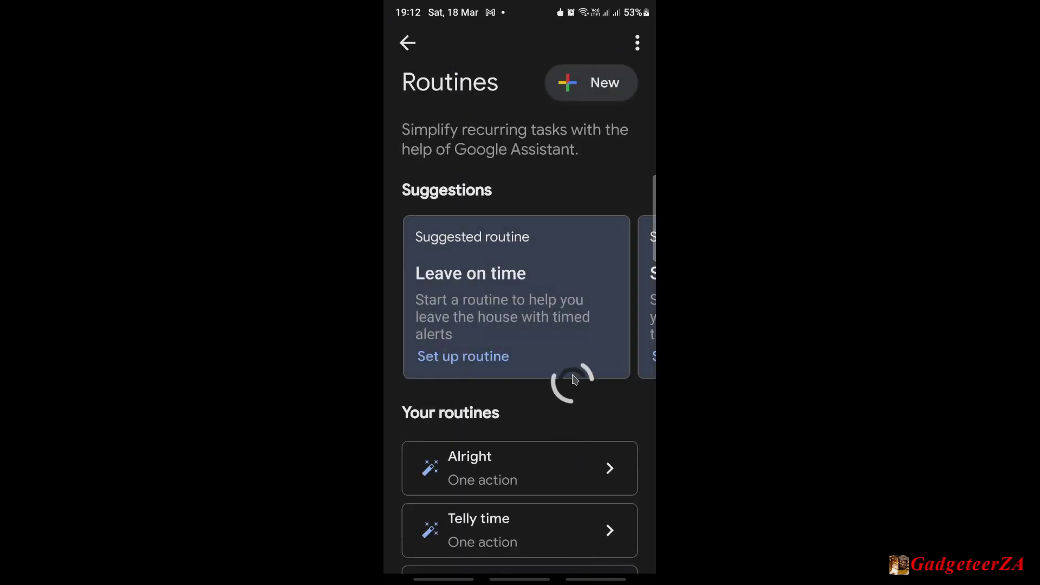
Step: Scroll down to Your routines, showing Good morning with 6 actions
left_click_drag(569, 367, 558, 76)
left_click_drag(507, 434, 529, 281)
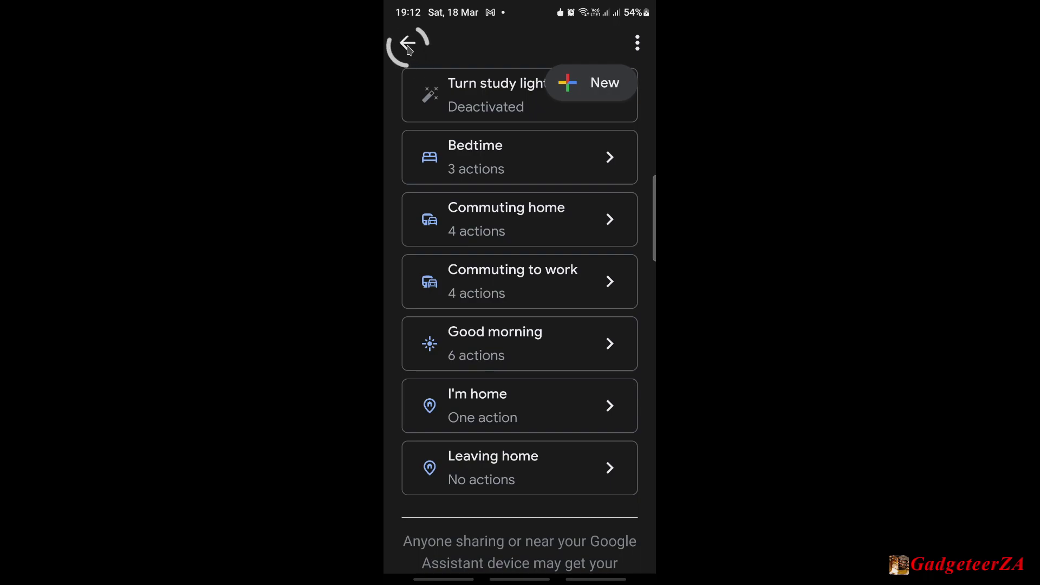
Step: Return to Assistant settings and scroll through All settings to open News
left_click(407, 45)
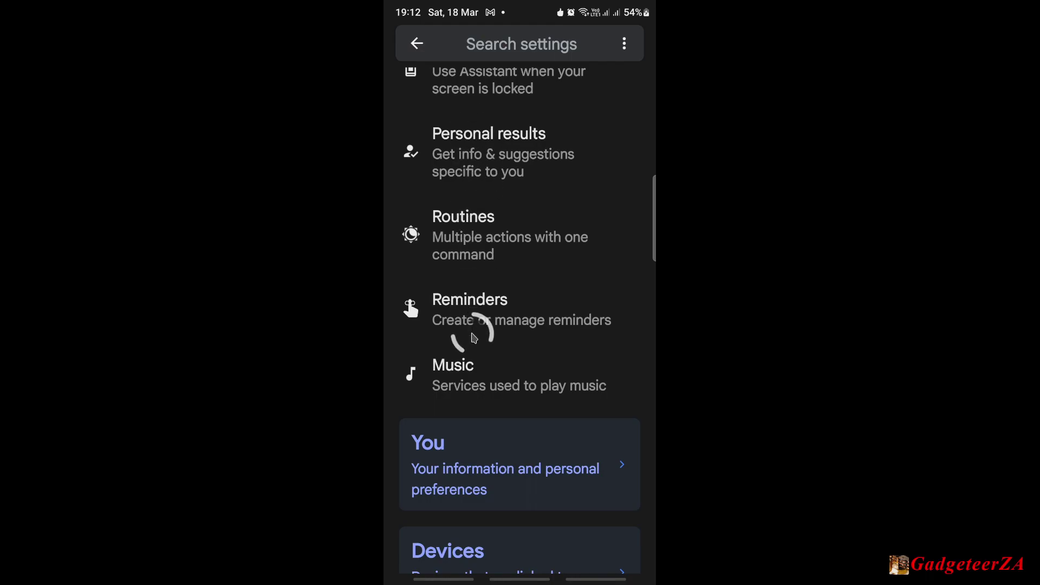
left_click_drag(477, 338, 481, 142)
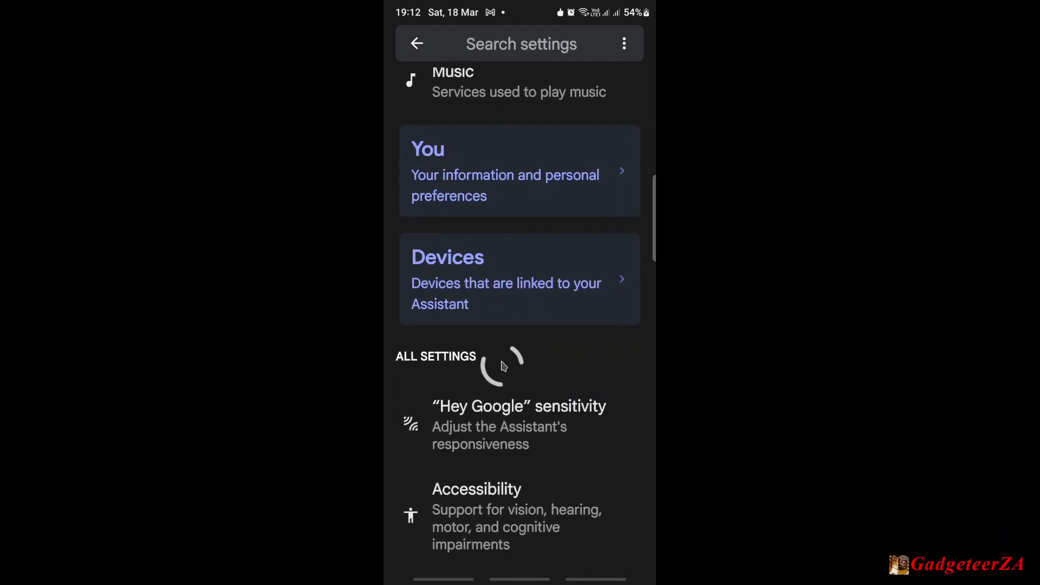
left_click_drag(499, 360, 499, 189)
left_click_drag(481, 295, 476, 123)
left_click_drag(479, 373, 471, 144)
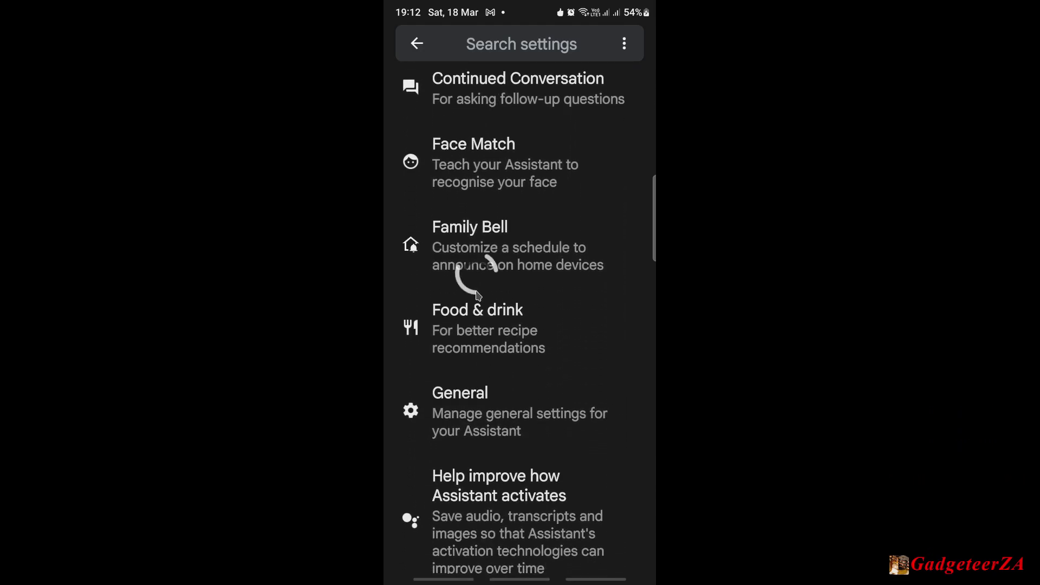
left_click_drag(492, 353, 495, 177)
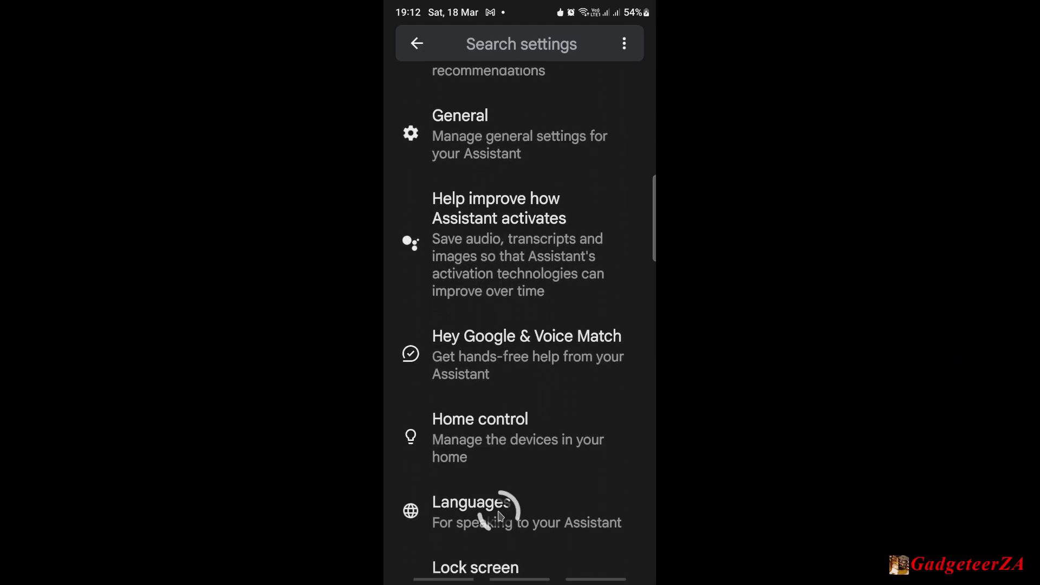
left_click_drag(496, 511, 482, 202)
left_click_drag(494, 433, 495, 334)
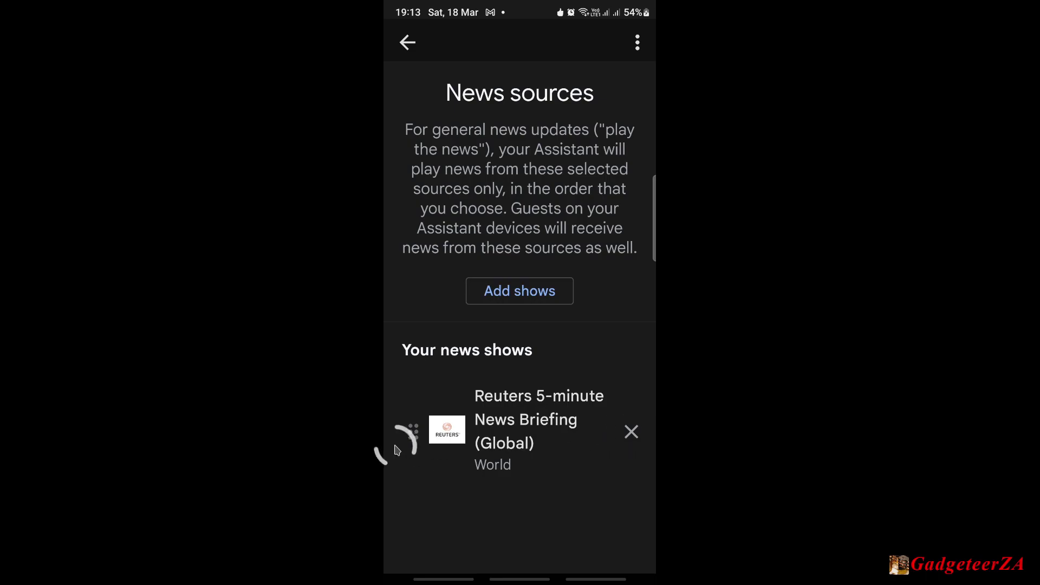
Step: Browse more news sources, viewing the Technology category's shows
left_click(522, 290)
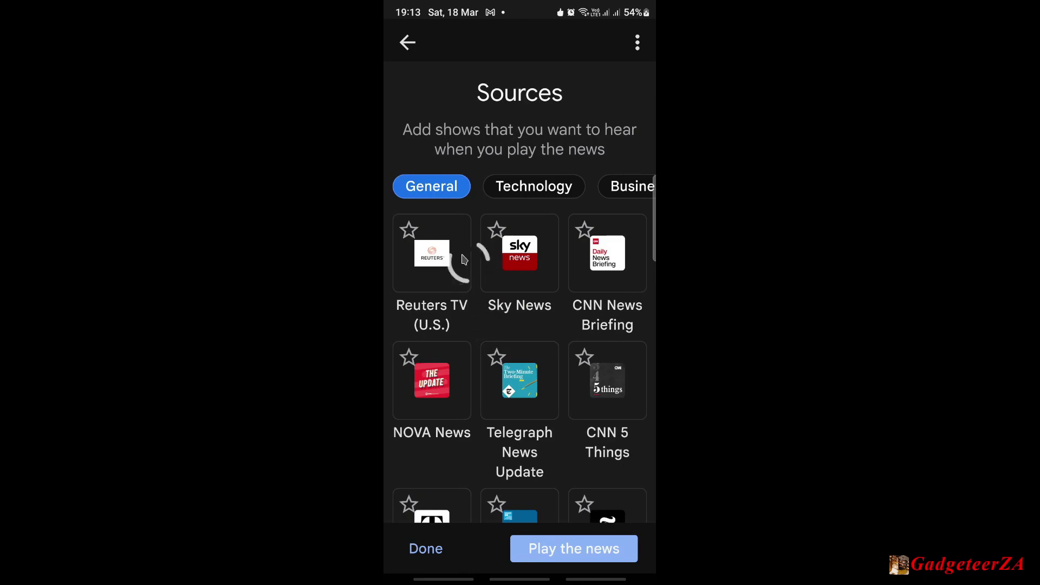
scroll(435, 459, "down", 10)
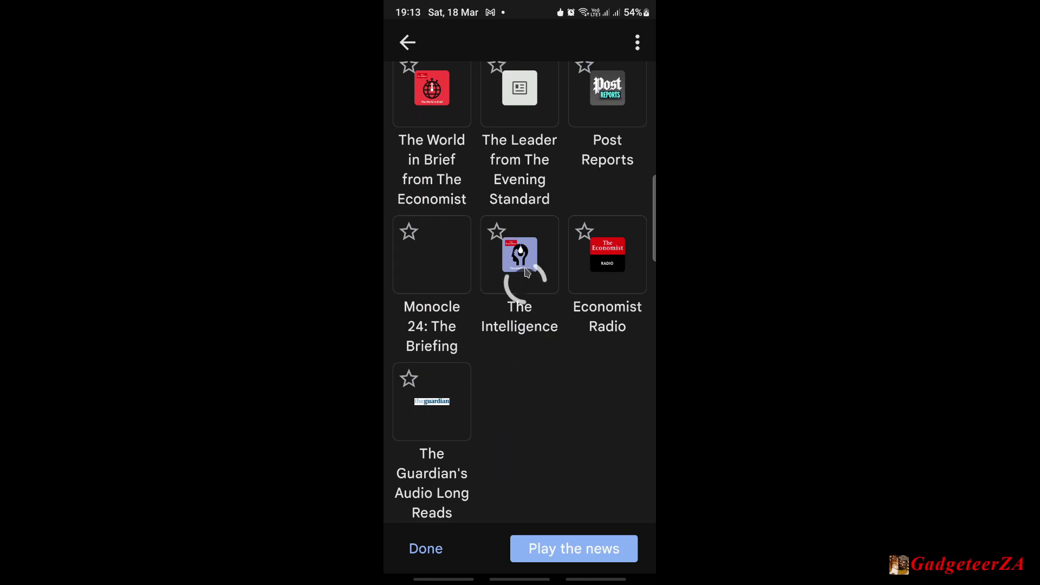
scroll(506, 209, "up", 5)
scroll(515, 209, "up", 4)
left_click(531, 185)
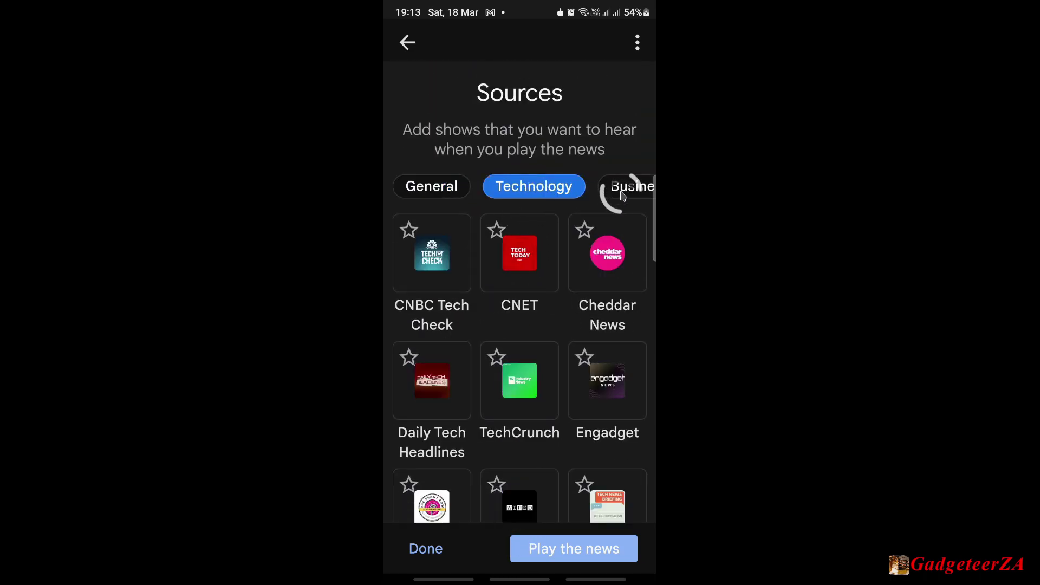
left_click_drag(610, 186, 472, 185)
left_click_drag(622, 196, 476, 194)
Step: Browse the World news shows and other categories, then return to News sources unchanged
left_click(476, 194)
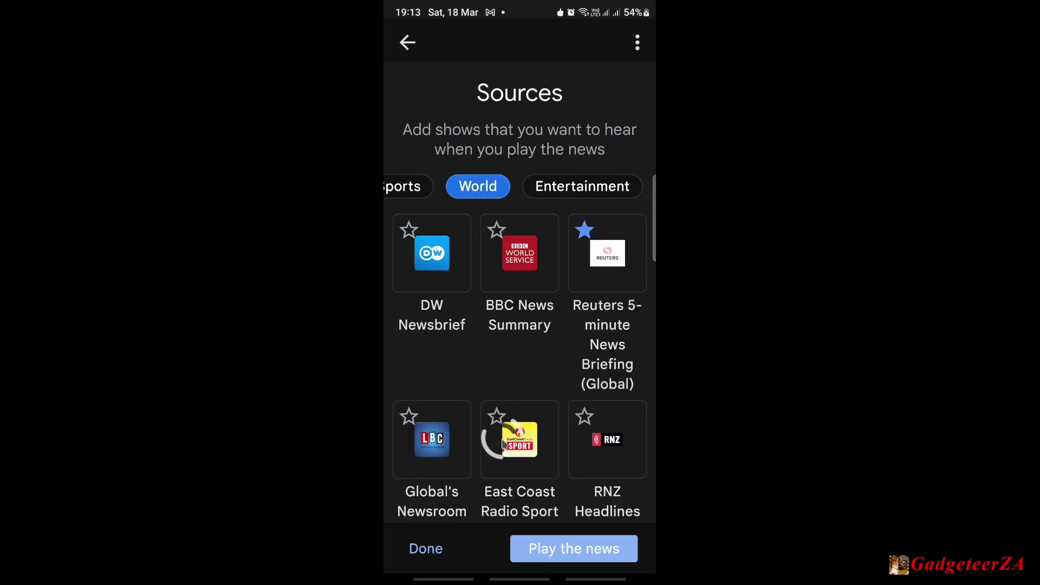
left_click_drag(476, 482, 477, 229)
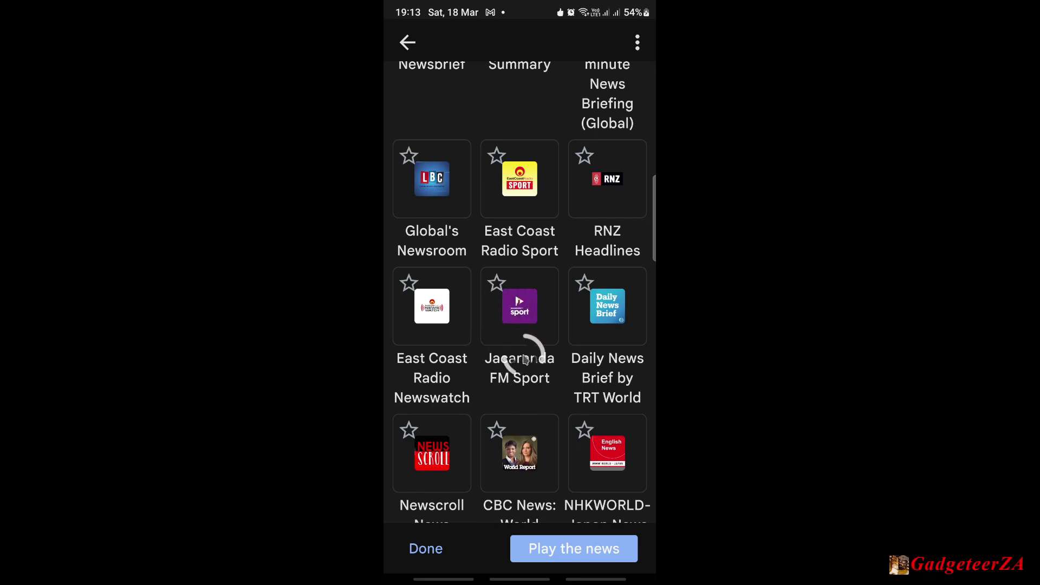
scroll(524, 363, "down", 4)
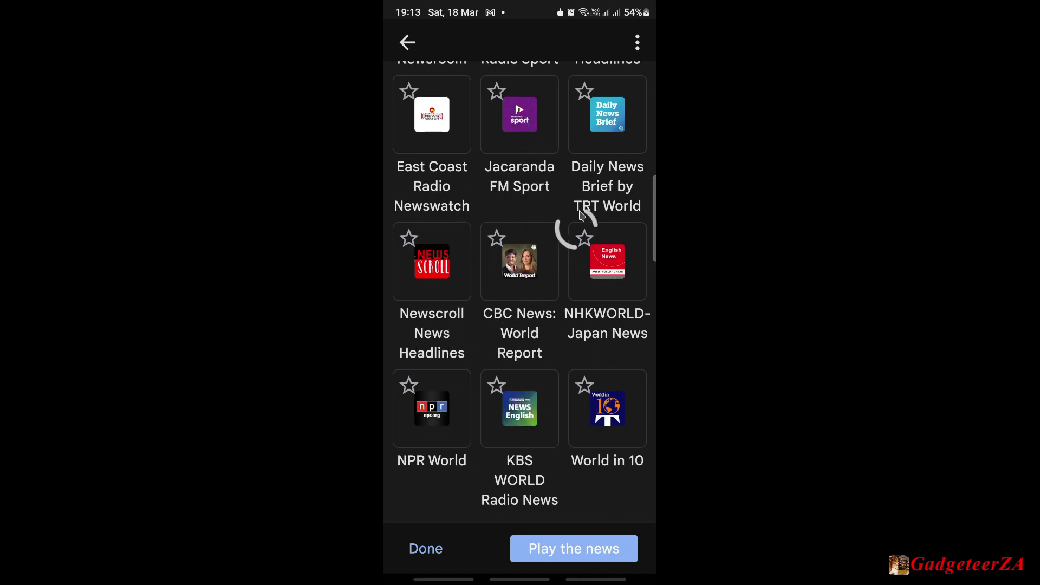
scroll(558, 206, "up", 5)
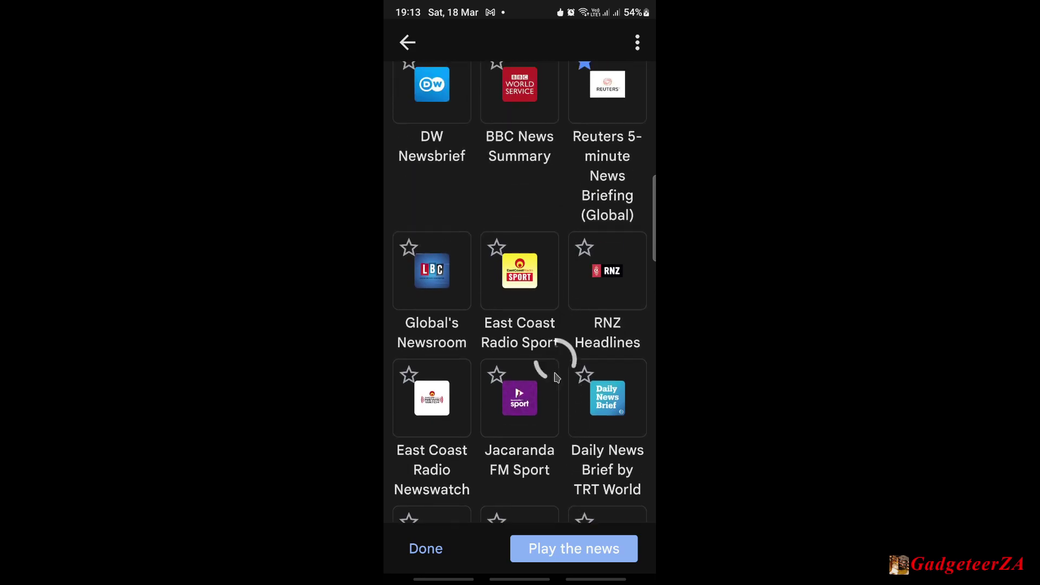
scroll(564, 197, "up", 3)
left_click_drag(596, 186, 358, 180)
left_click_drag(563, 186, 420, 185)
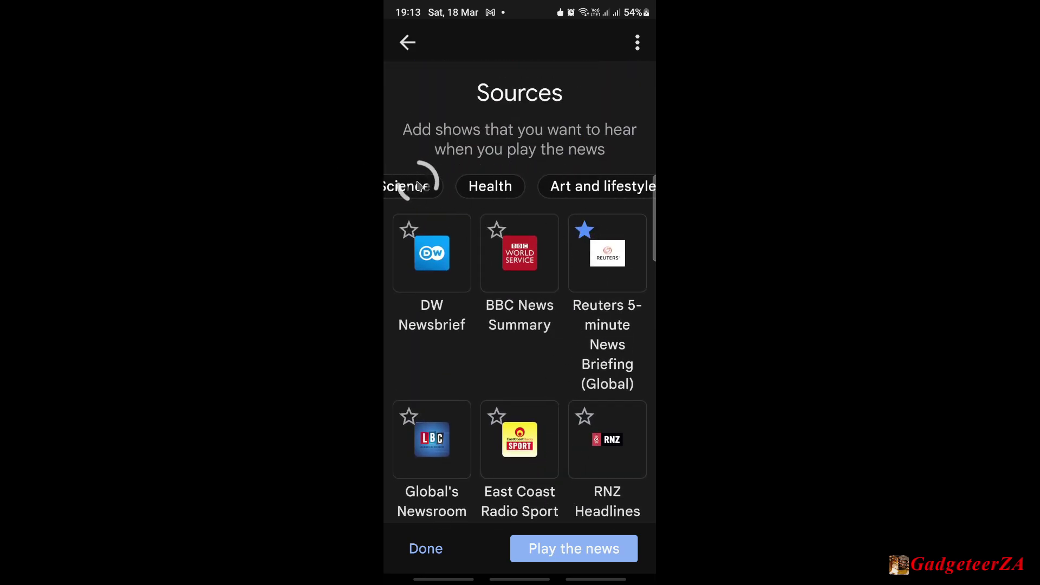
left_click_drag(608, 181, 480, 186)
left_click_drag(574, 181, 407, 193)
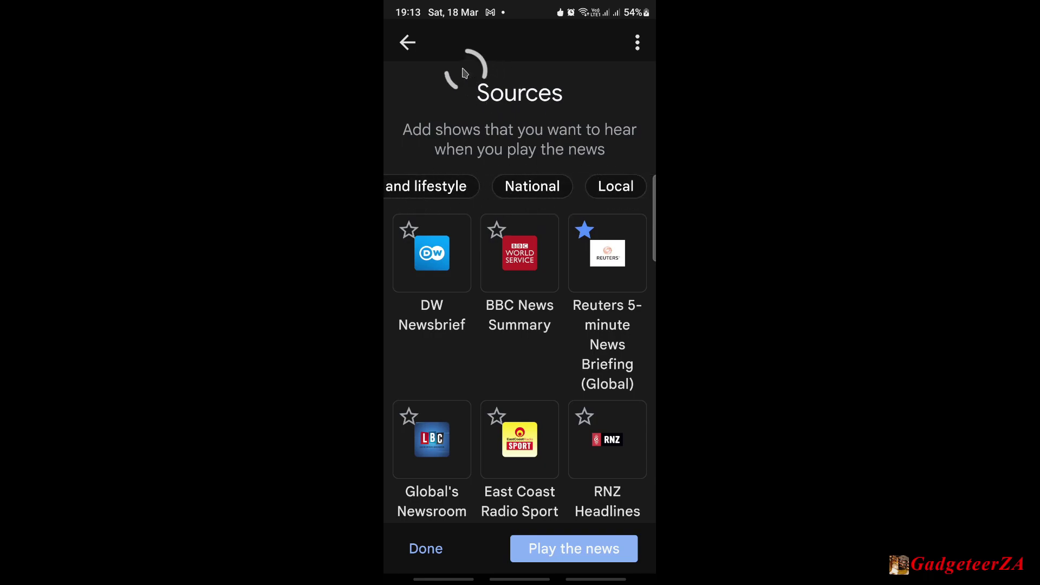
left_click(407, 42)
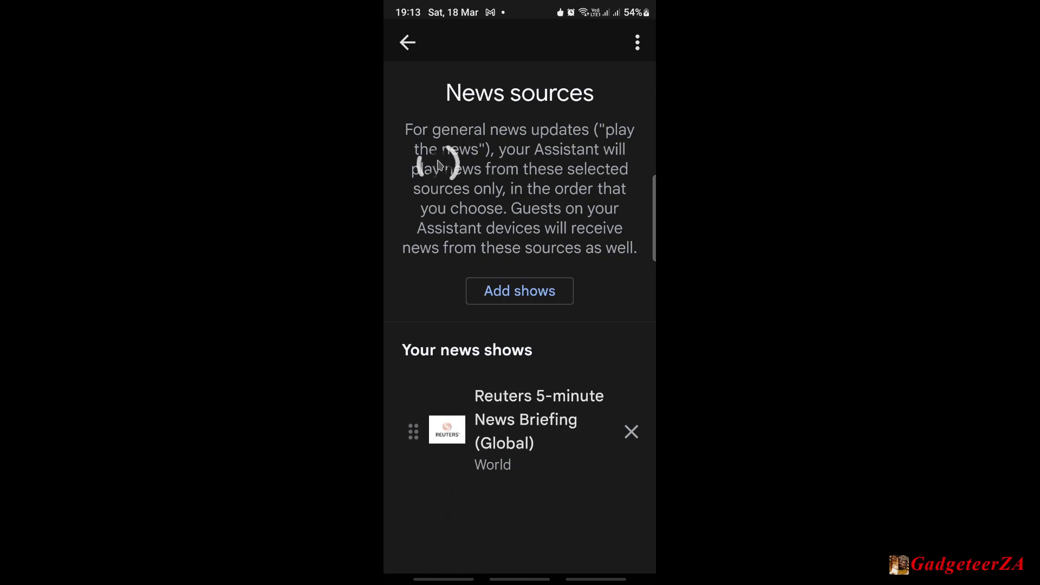
Step: Return to Assistant settings, scroll through Routines and reopen the Good morning routine
left_click(410, 45)
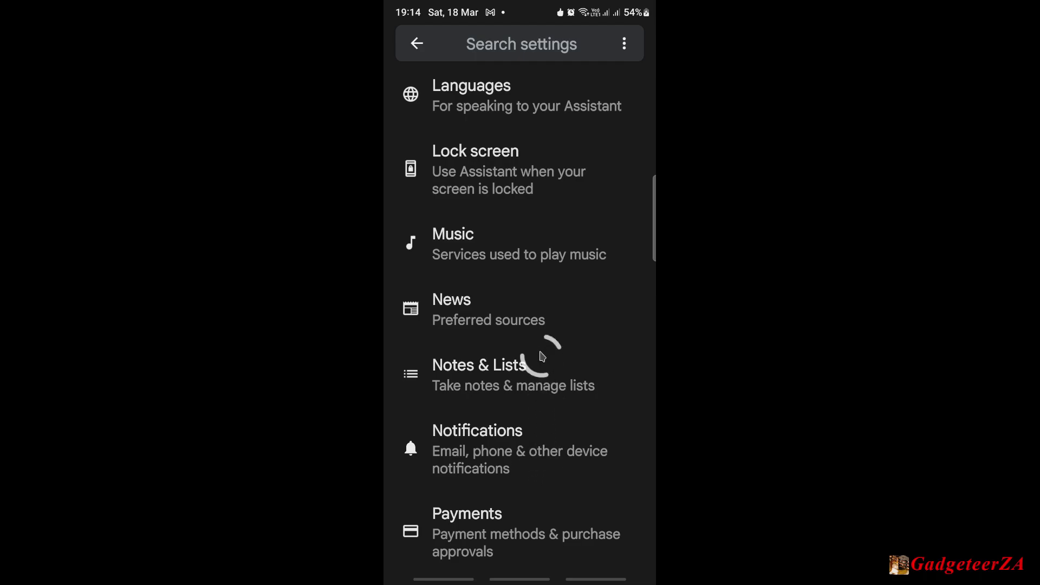
left_click_drag(522, 109, 505, 417)
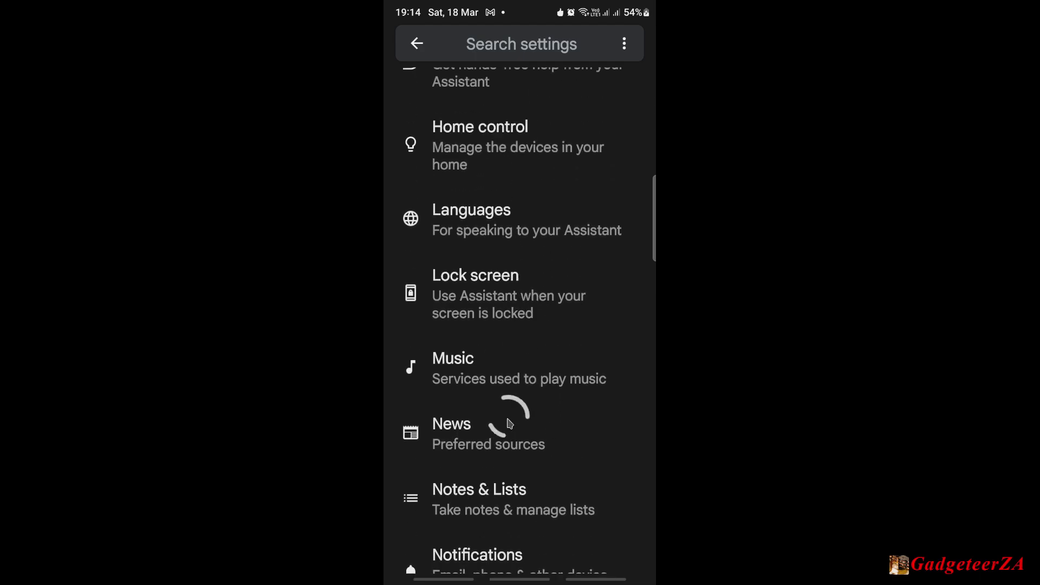
left_click_drag(515, 162, 490, 479)
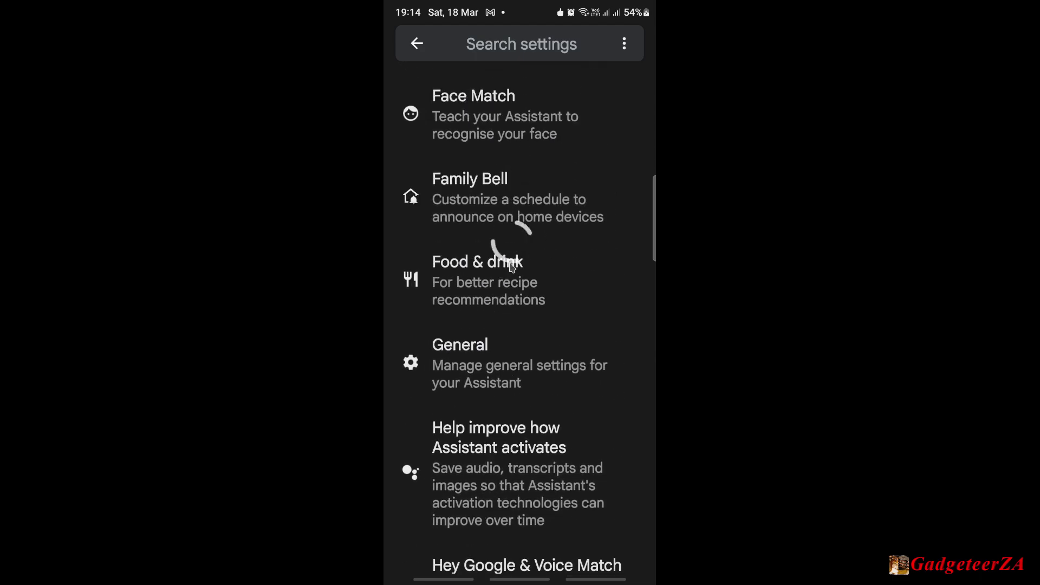
left_click_drag(508, 295, 515, 343)
left_click_drag(515, 146, 529, 371)
left_click_drag(523, 274, 524, 339)
left_click_drag(521, 225, 506, 488)
left_click_drag(515, 197, 502, 494)
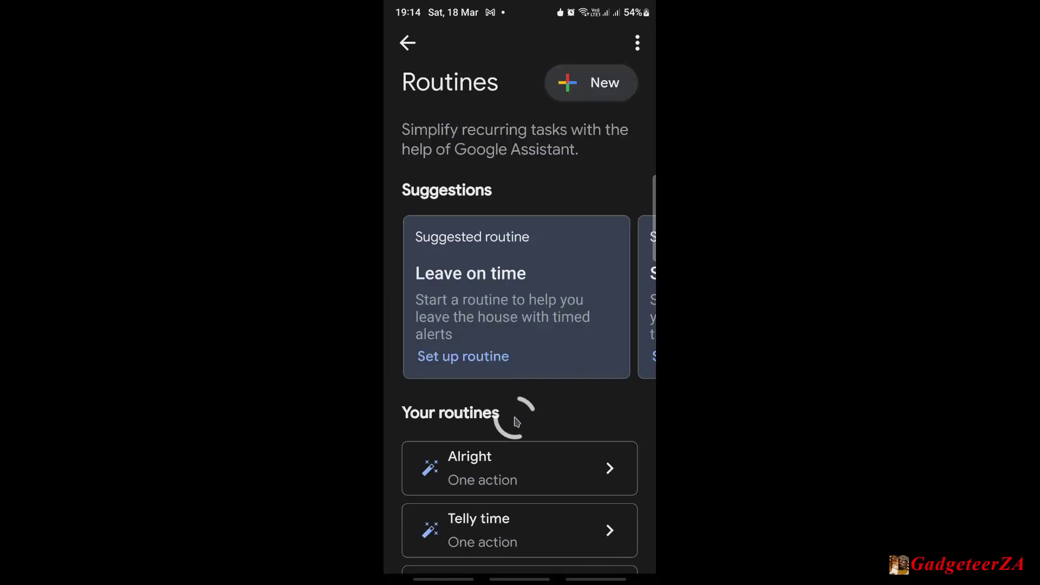
left_click_drag(515, 418, 499, 158)
left_click_drag(519, 391, 515, 204)
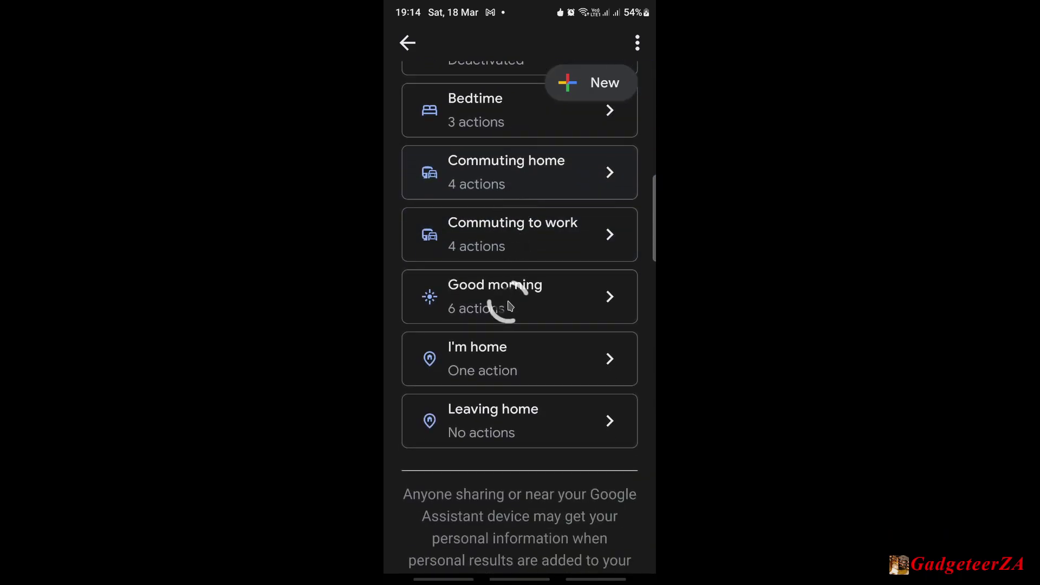
left_click(509, 305)
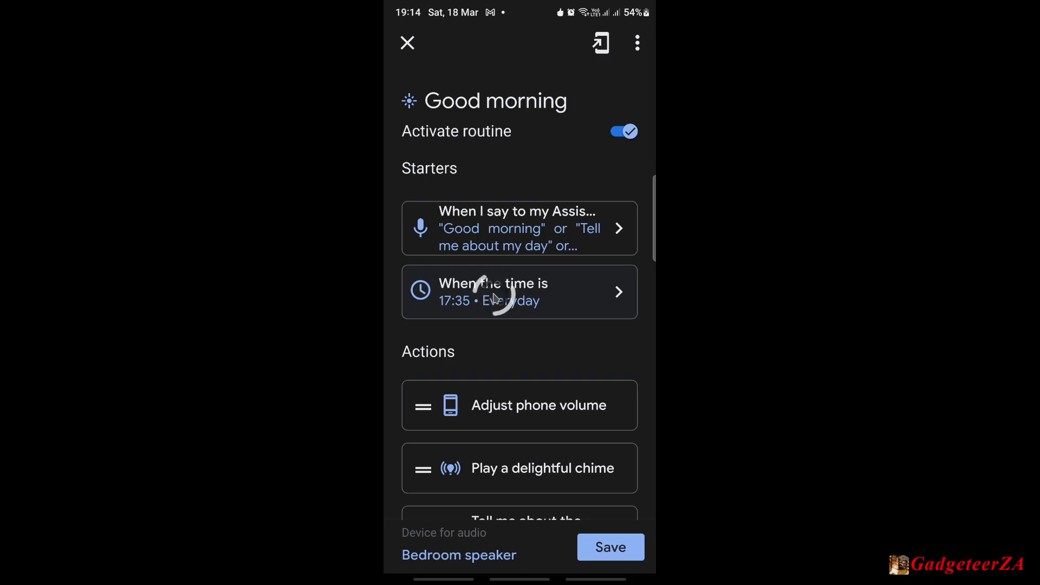
Step: Change the Good morning time starter from 17:35 to 09:15
left_click(493, 296)
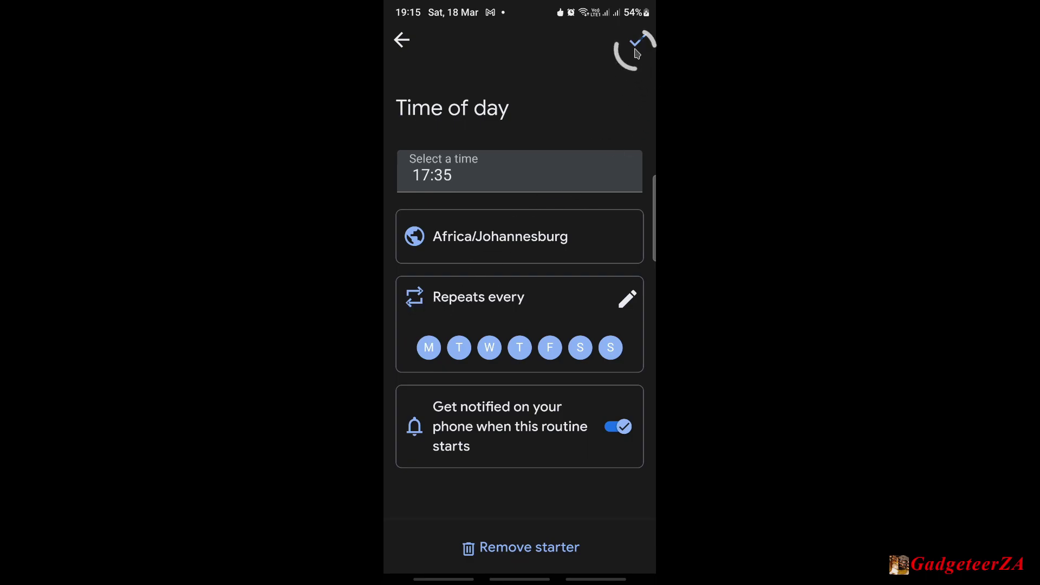
left_click(436, 174)
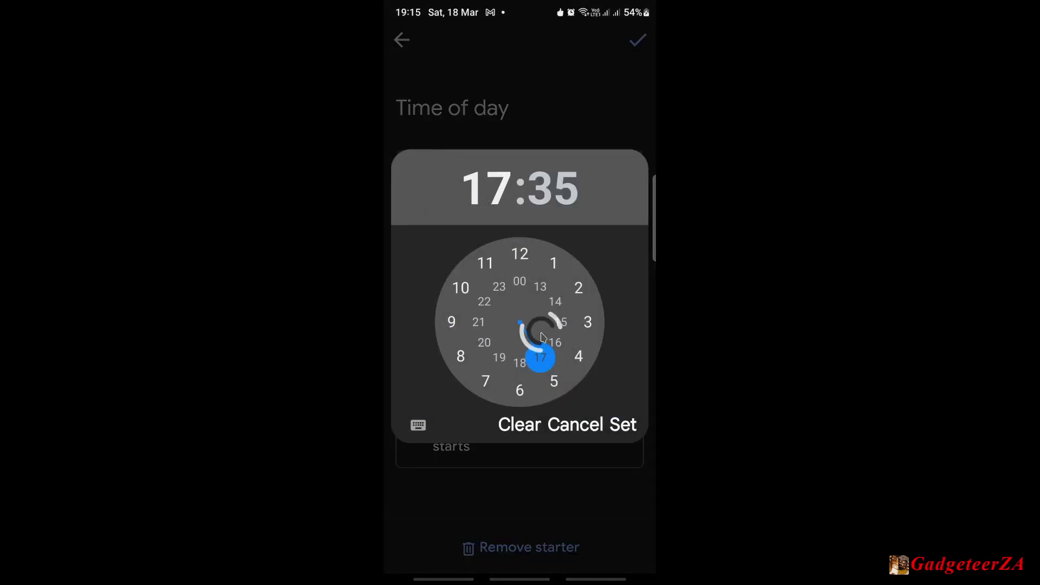
left_click_drag(547, 367, 453, 321)
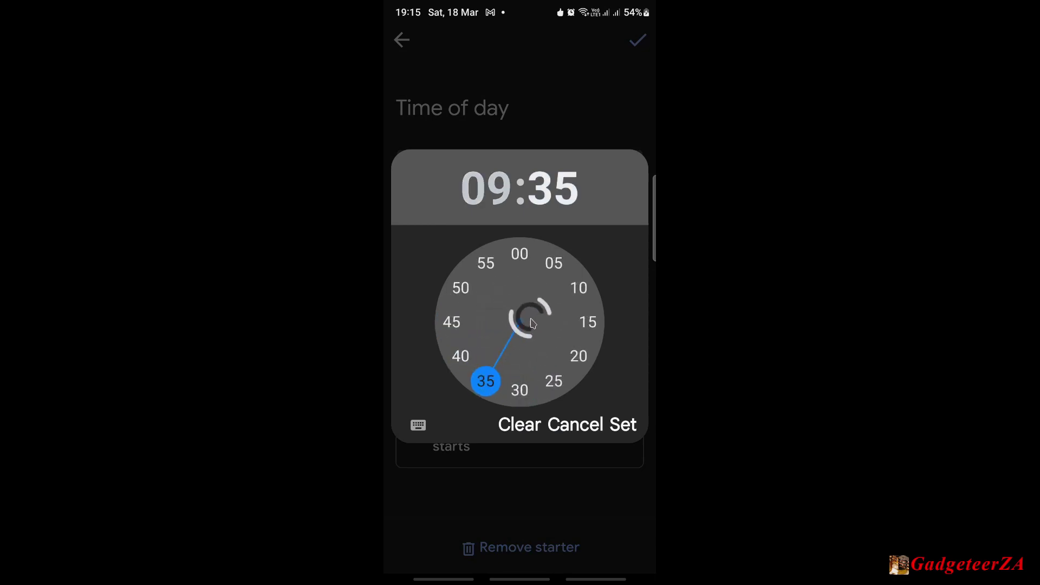
left_click_drag(485, 379, 588, 322)
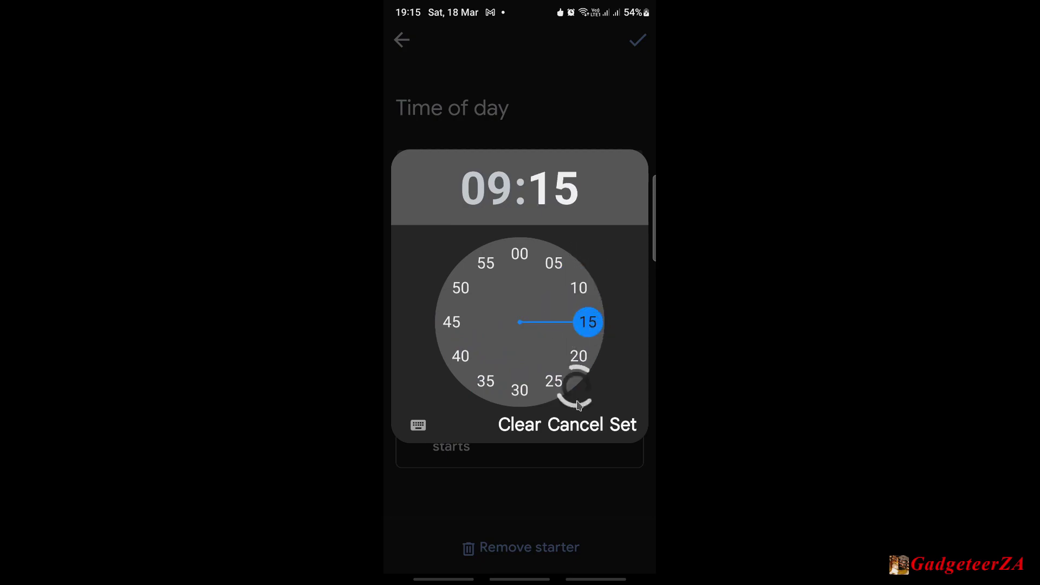
left_click(624, 425)
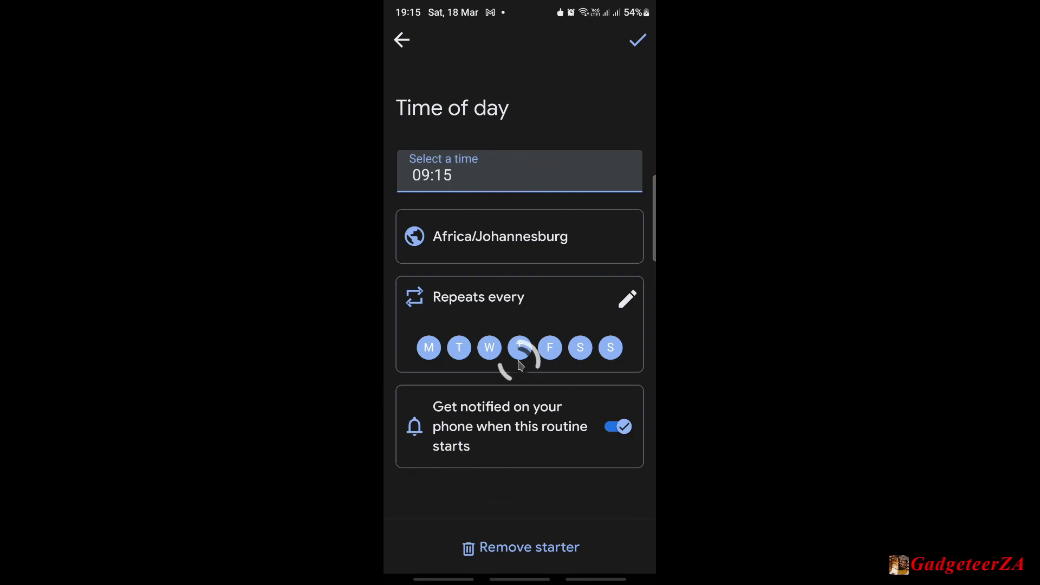
Step: Save the Good morning routine with its 09:15 starter and go back to the home screen
left_click(636, 48)
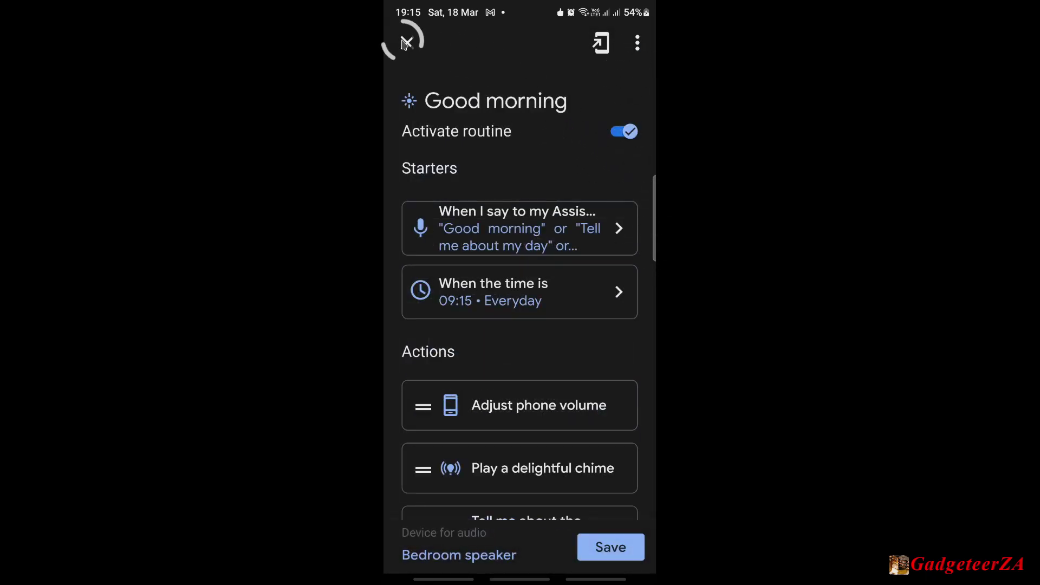
left_click(409, 44)
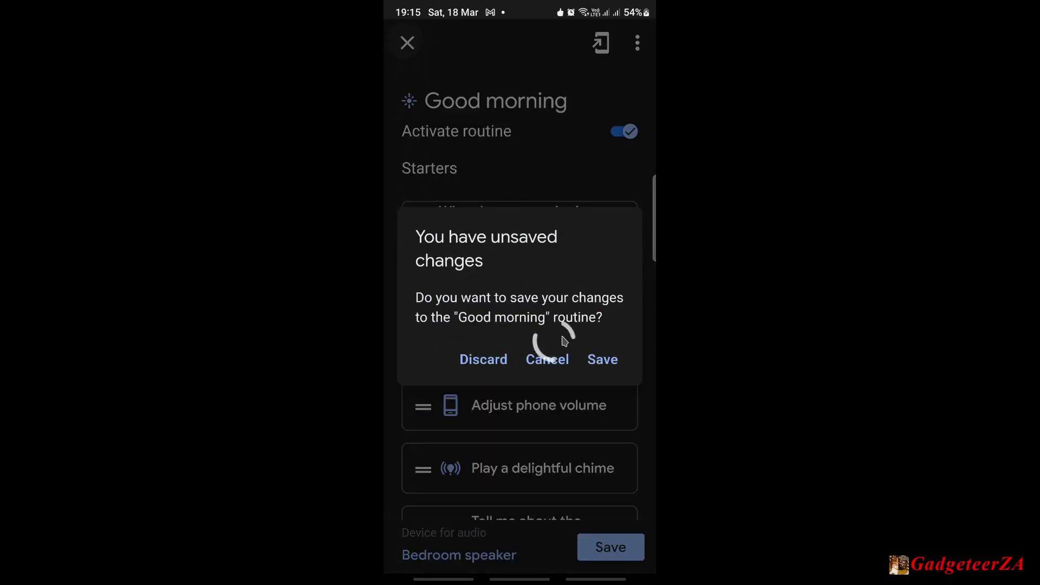
left_click(609, 359)
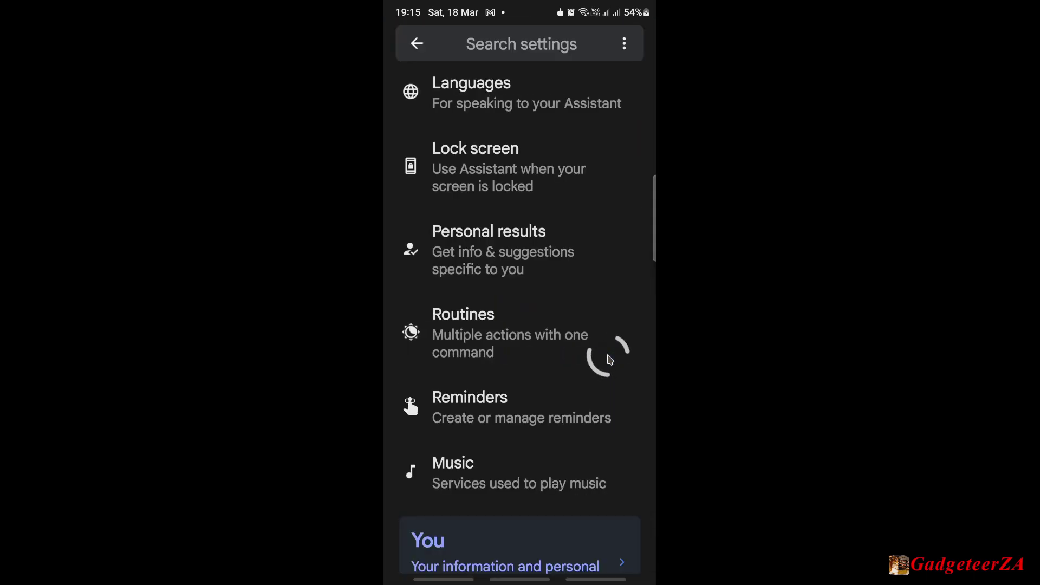
left_click(418, 45)
left_click(520, 578)
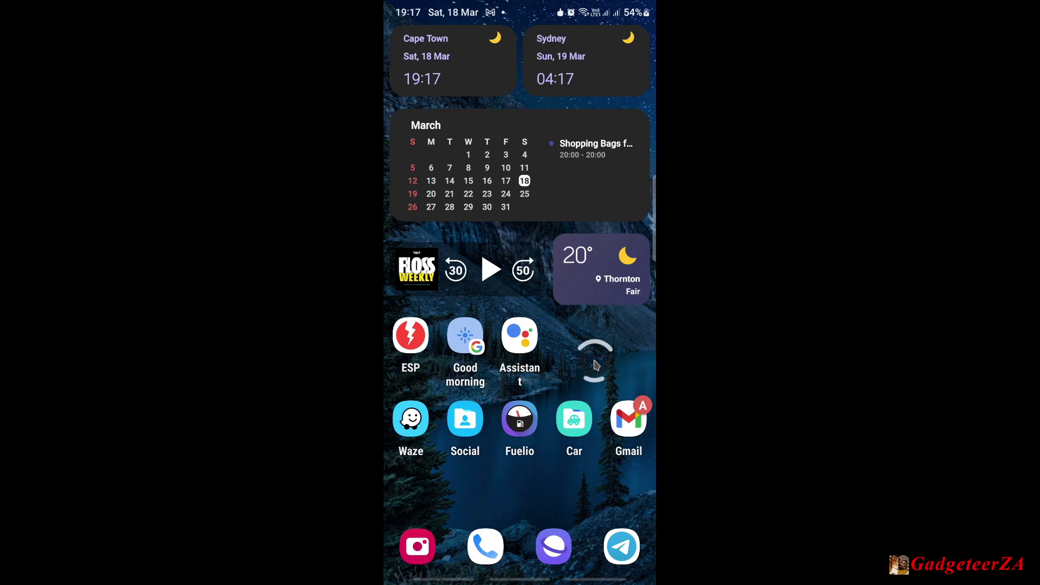
Step: Swipe to the next home page and open the Automation folder
left_click_drag(596, 364, 353, 349)
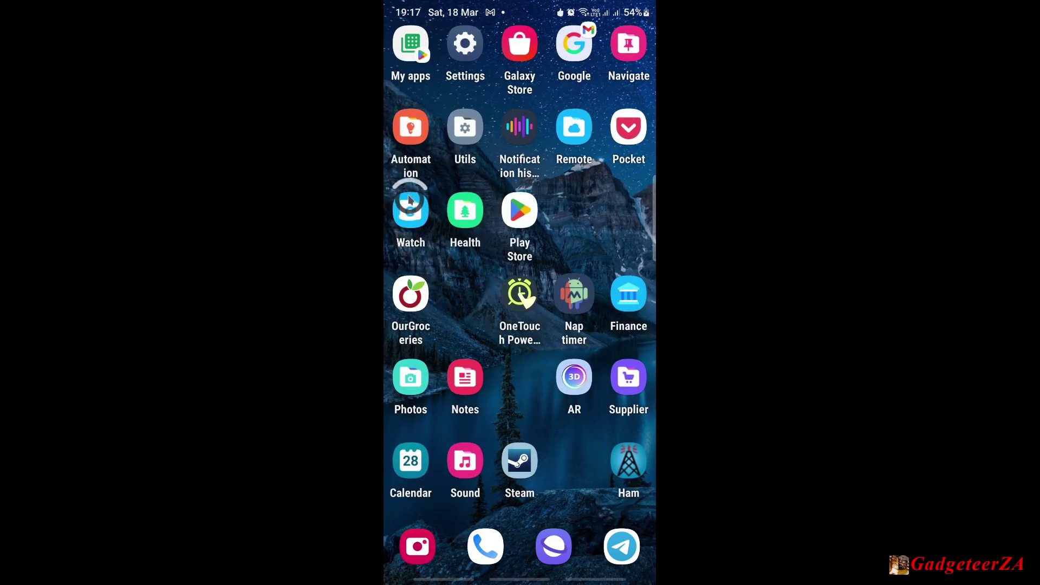
left_click(410, 128)
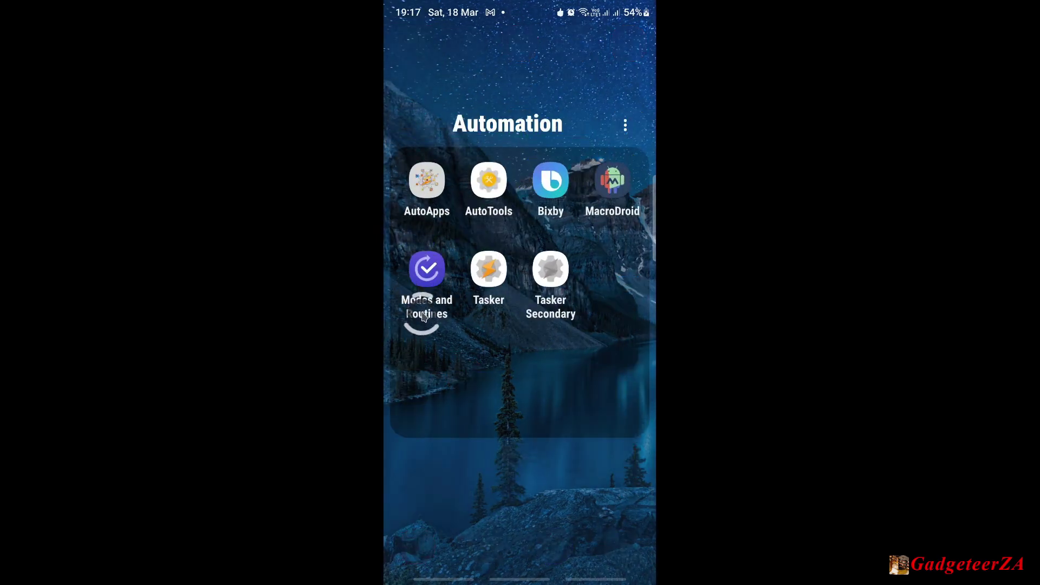
Step: Launch Modes and Routines and delete the Good morning routine
left_click(428, 271)
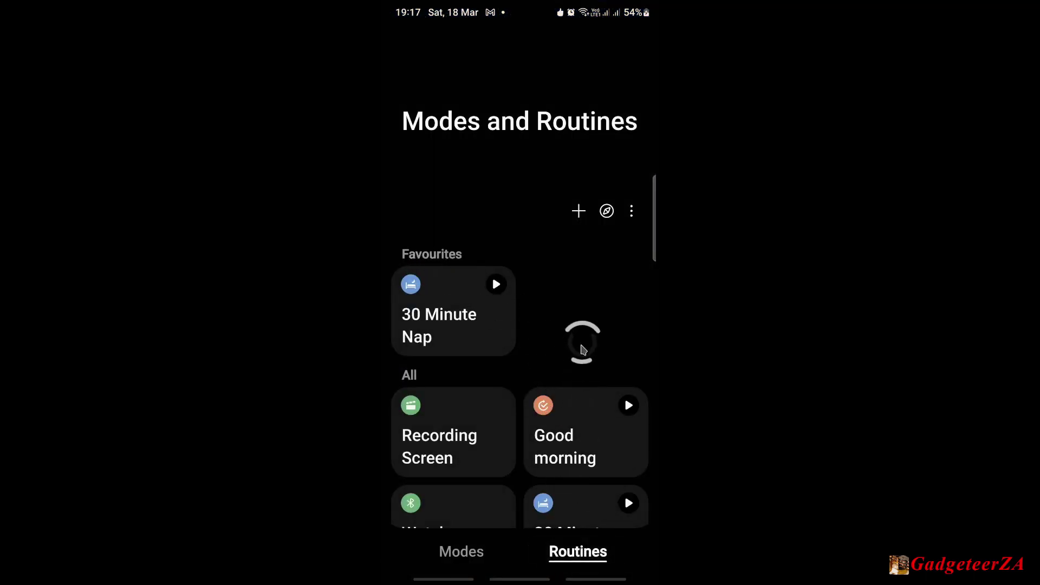
left_click_drag(580, 337, 572, 176)
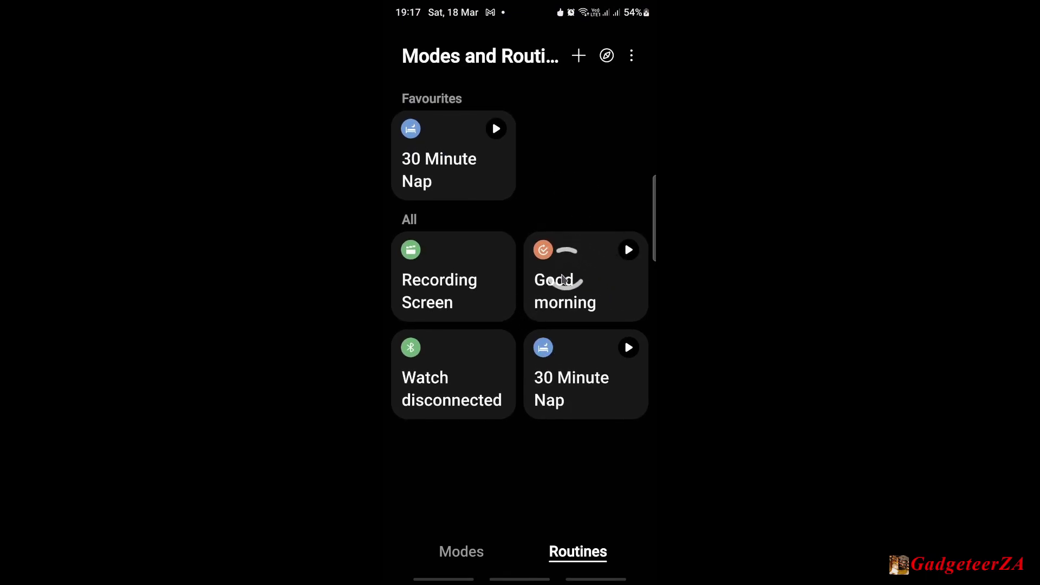
left_click(548, 292)
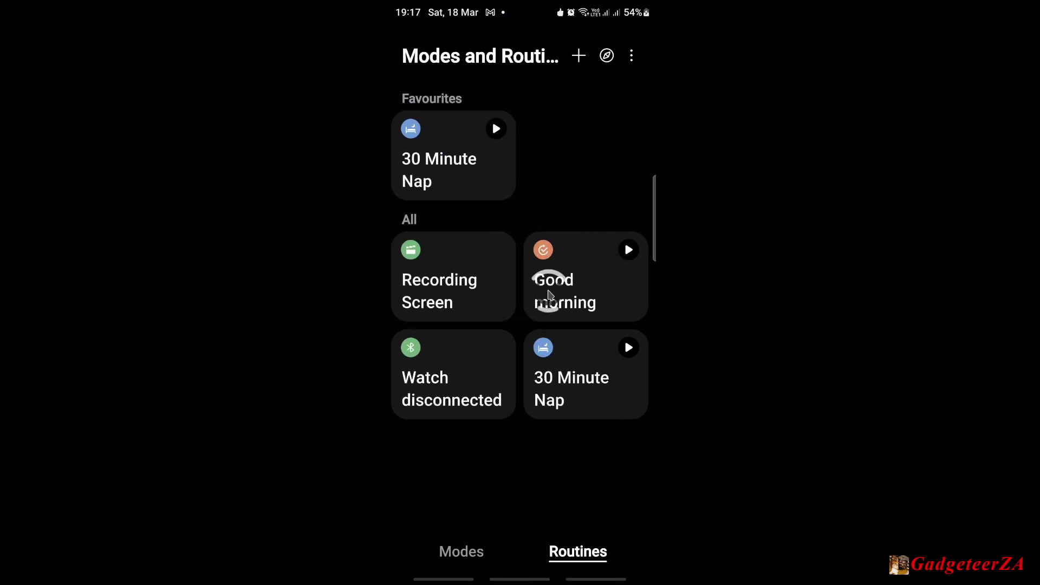
left_click(592, 266)
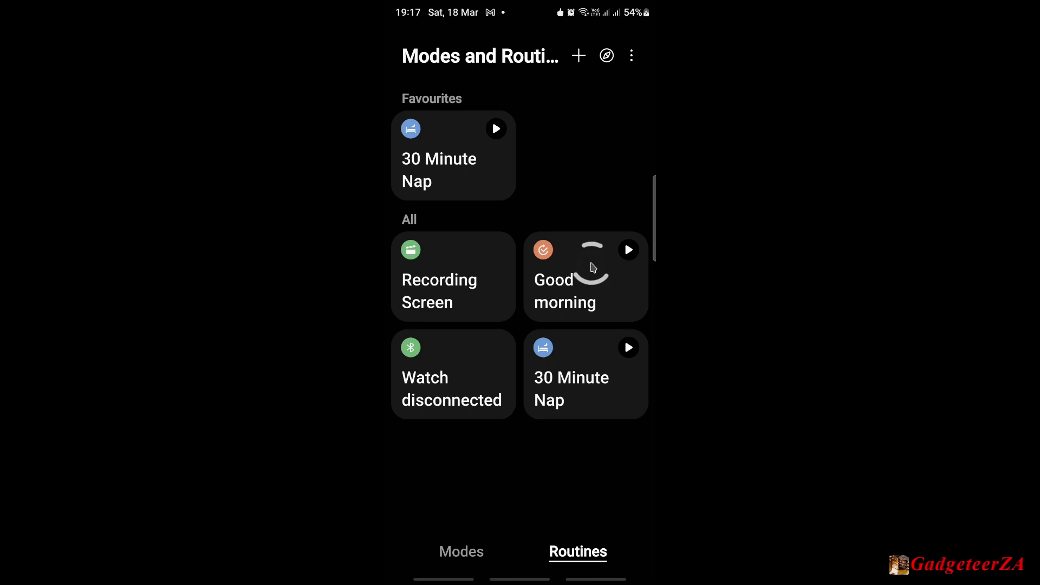
left_click(532, 573)
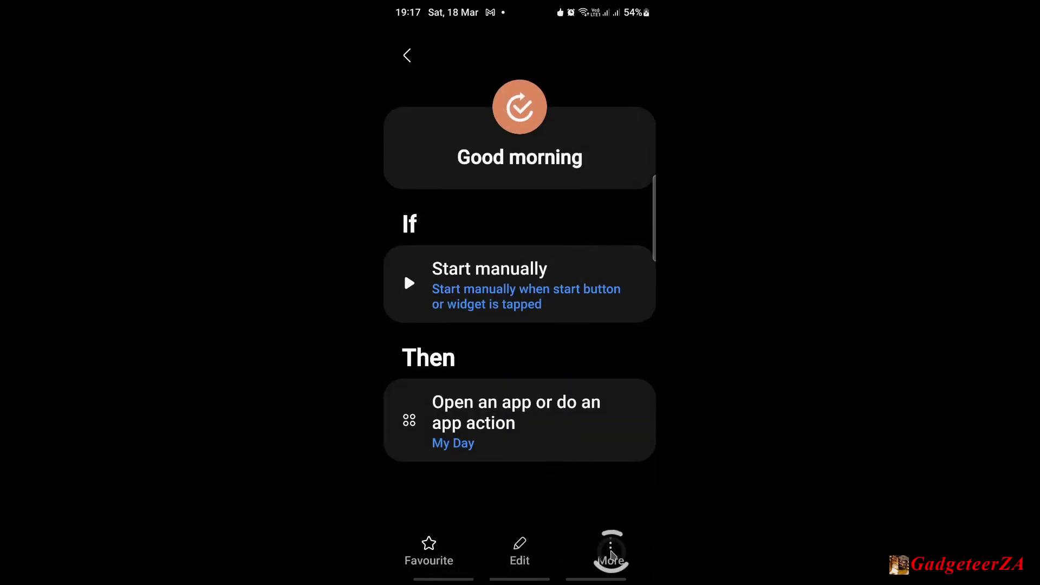
left_click(611, 552)
left_click(552, 467)
left_click(575, 535)
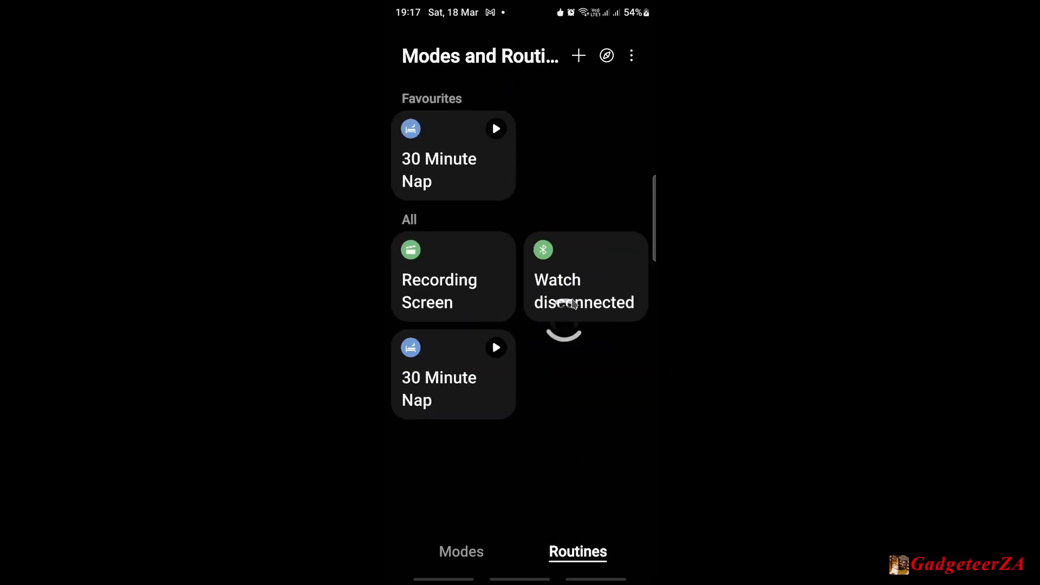
Step: Start a new routine whose If condition is a specific time, replacing the wake-up time trigger
left_click(578, 55)
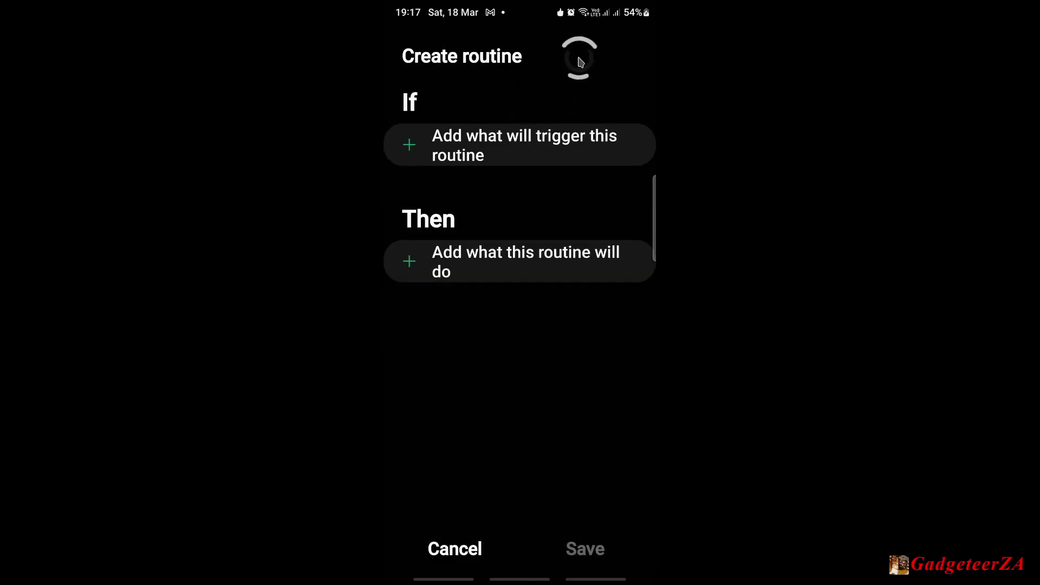
left_click(490, 144)
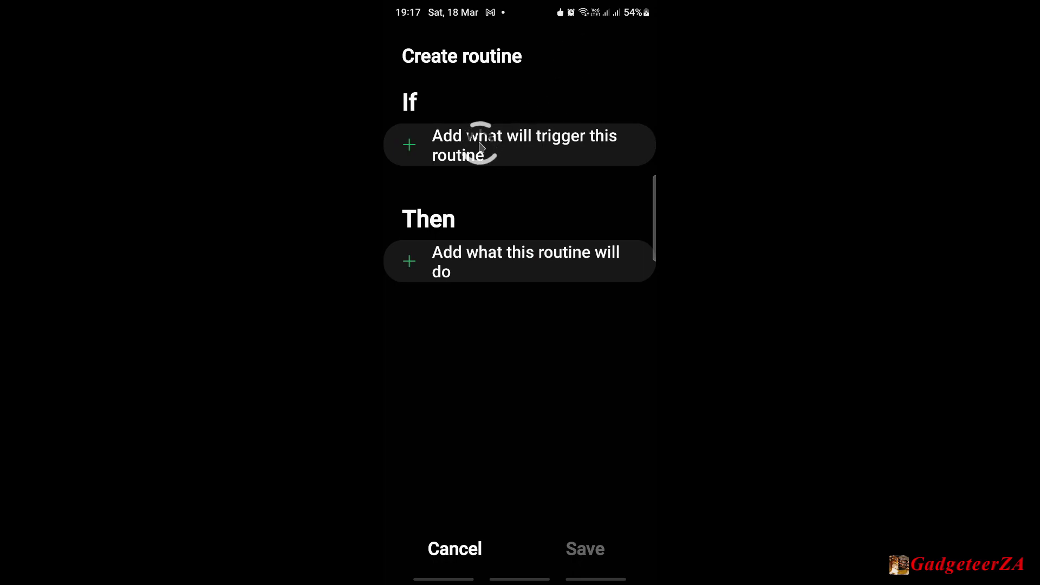
left_click(483, 219)
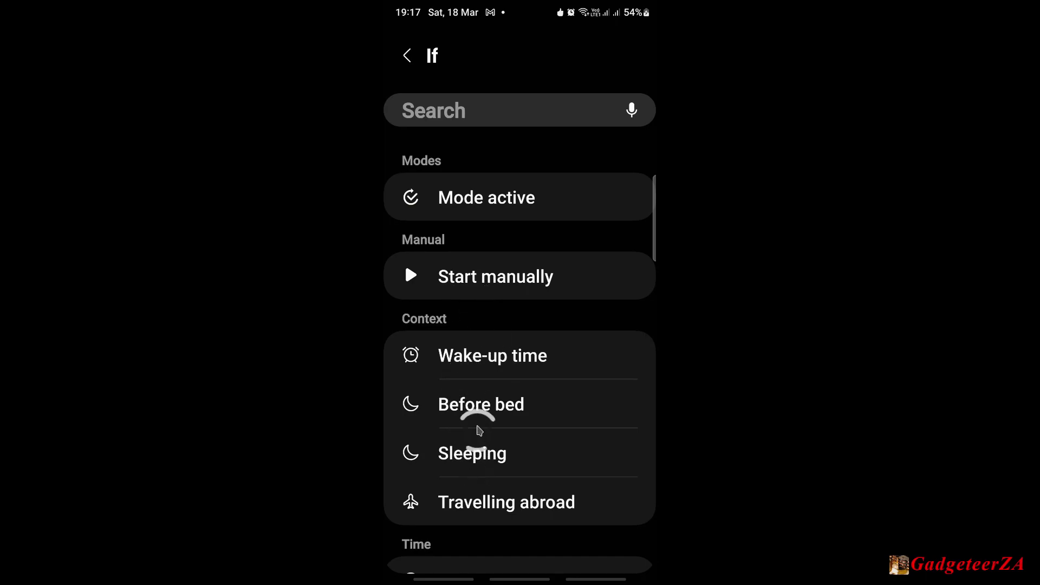
left_click(479, 361)
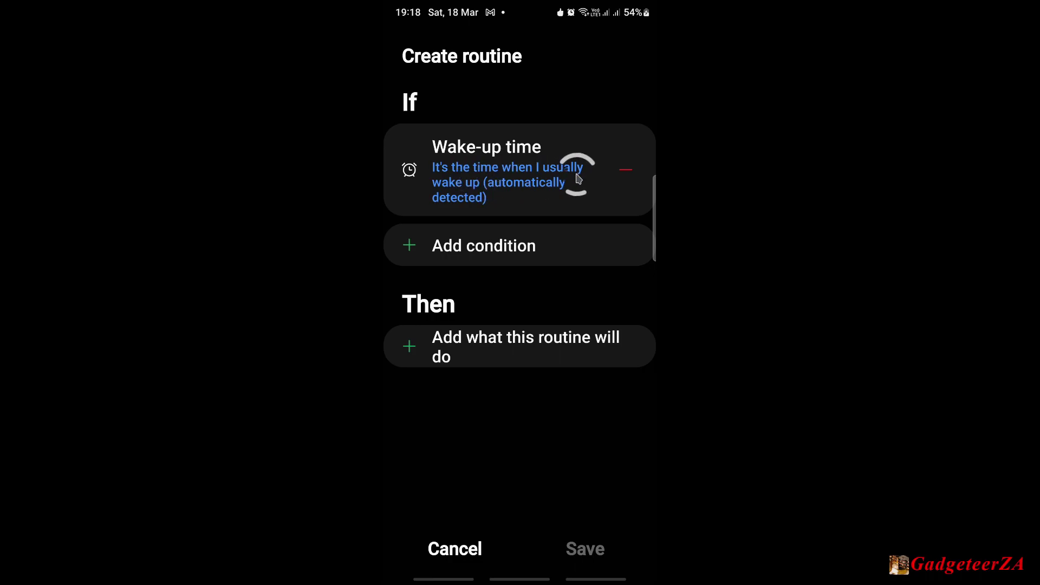
left_click(626, 172)
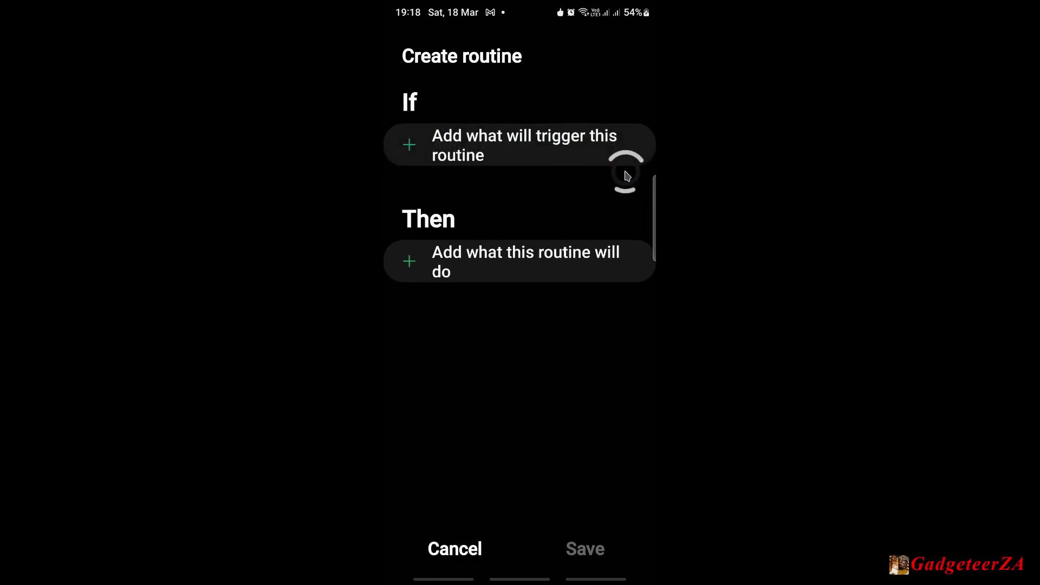
left_click(428, 149)
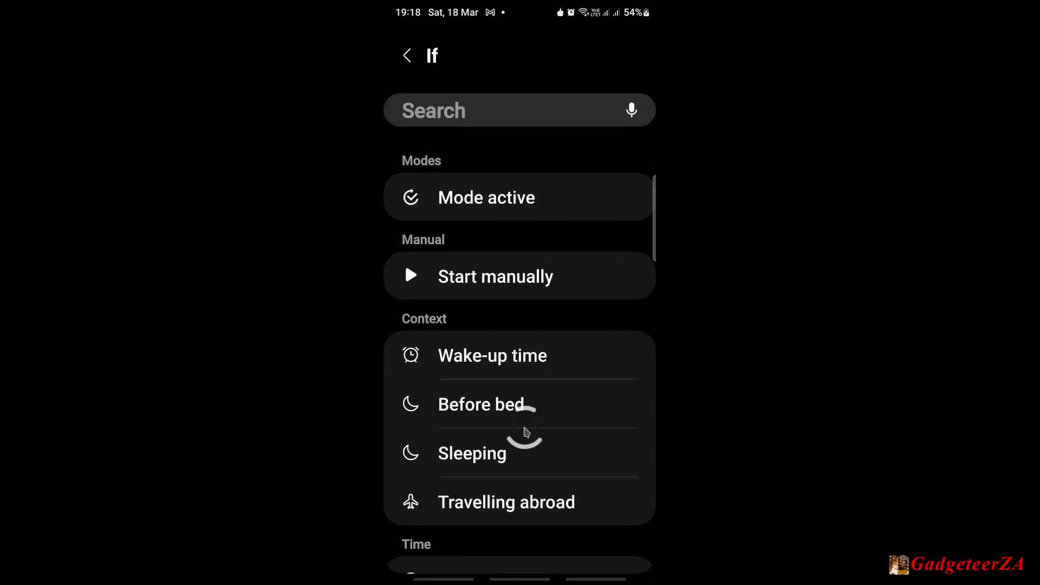
left_click_drag(524, 443, 530, 252)
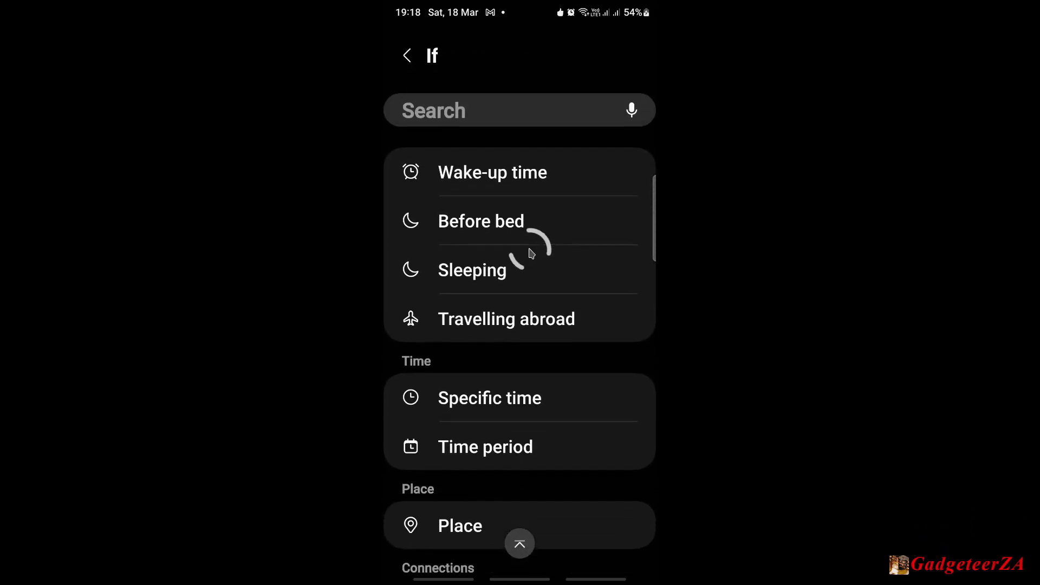
left_click(479, 403)
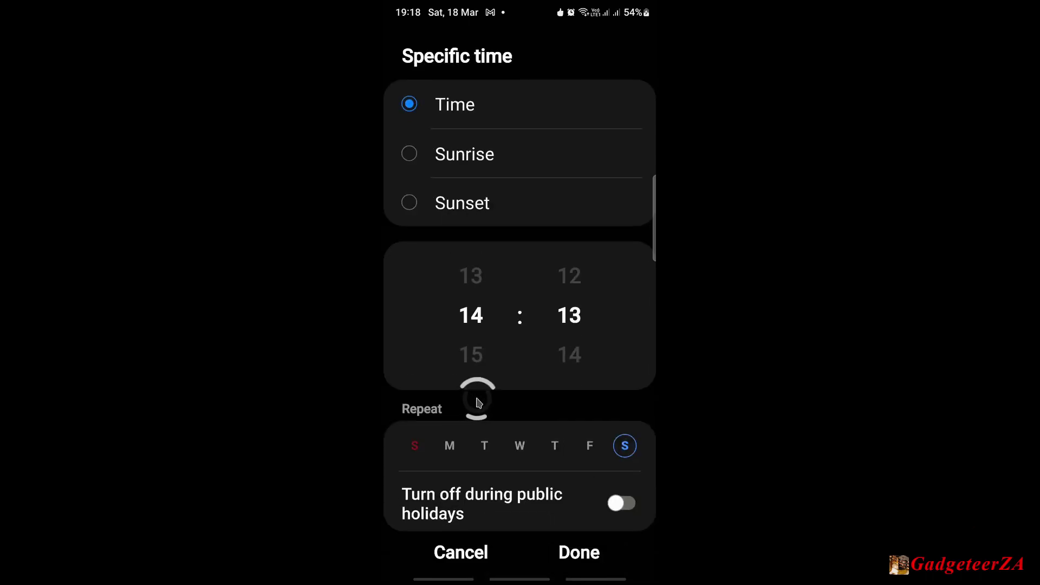
Step: Schedule the trigger for 09:20, repeating Monday through Thursday alongside Saturday
scroll(474, 295, "up", 6)
scroll(469, 358, "up", 4)
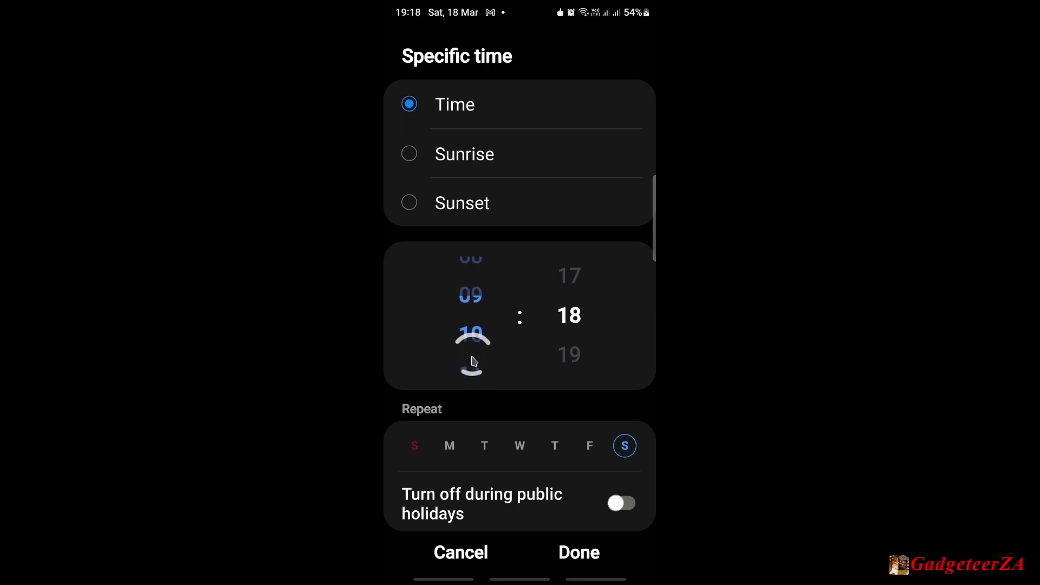
left_click_drag(554, 363, 578, 271)
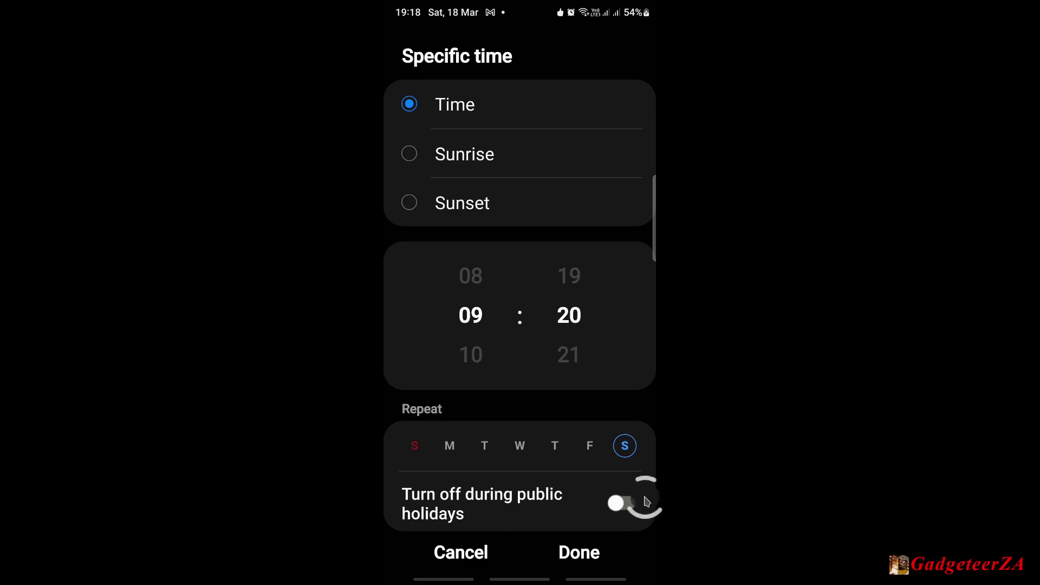
left_click(450, 446)
left_click(484, 445)
left_click(519, 445)
left_click(554, 445)
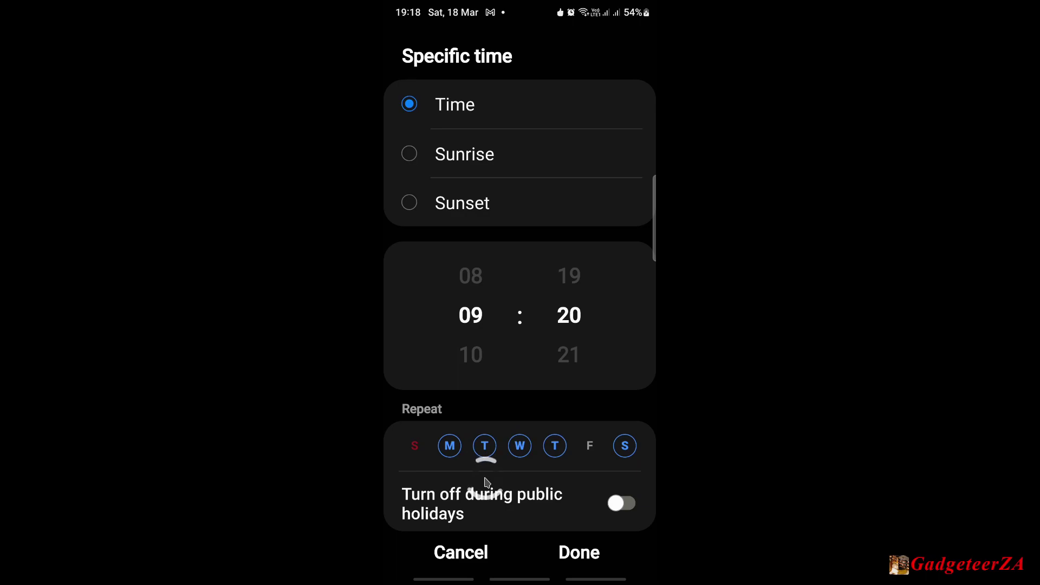
left_click(577, 553)
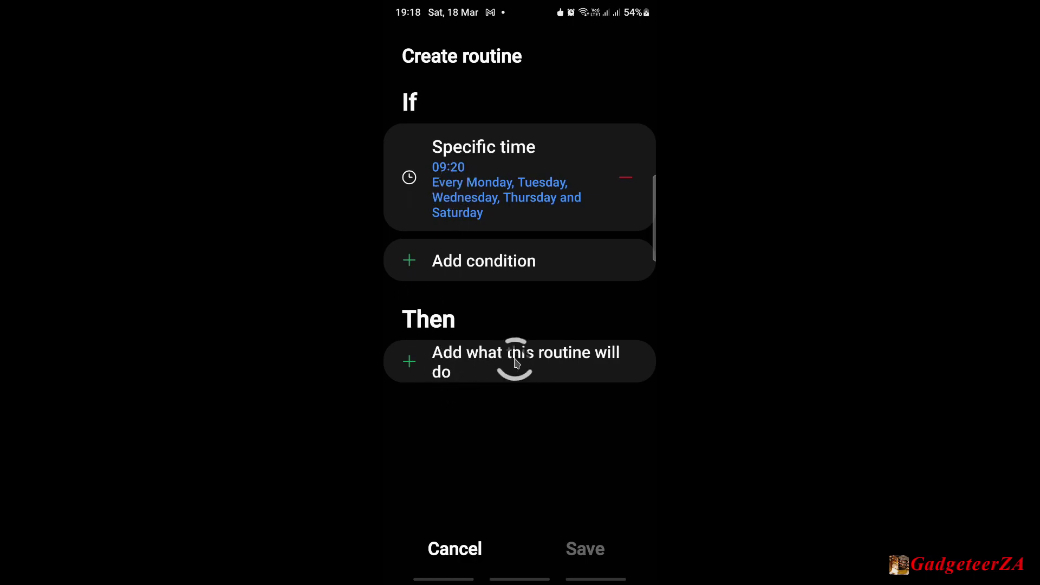
Step: Add a Then action of type Apps > Open an app or do an app action
left_click(463, 368)
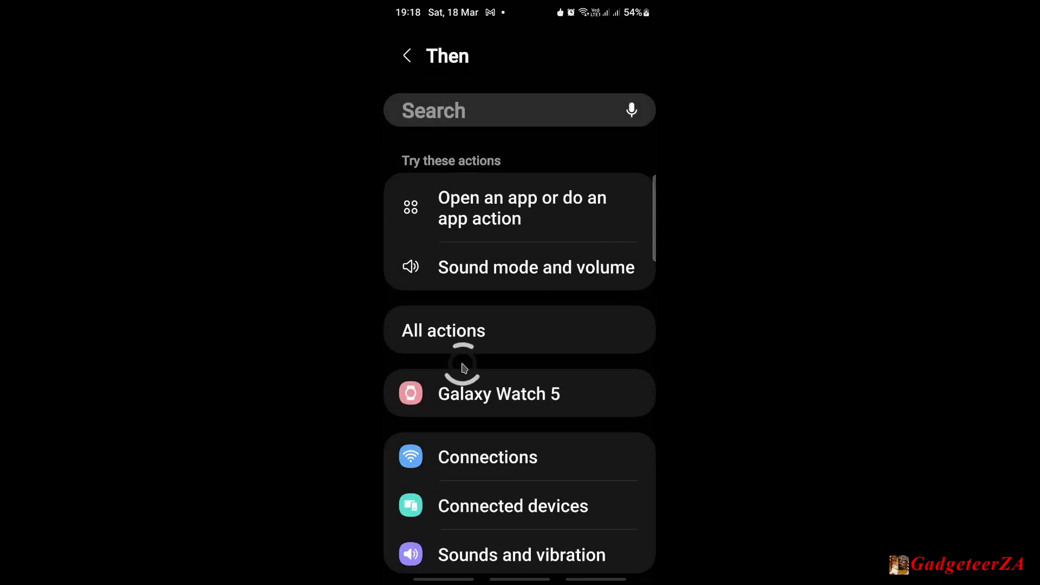
left_click_drag(511, 399, 516, 167)
left_click_drag(501, 459, 527, 422)
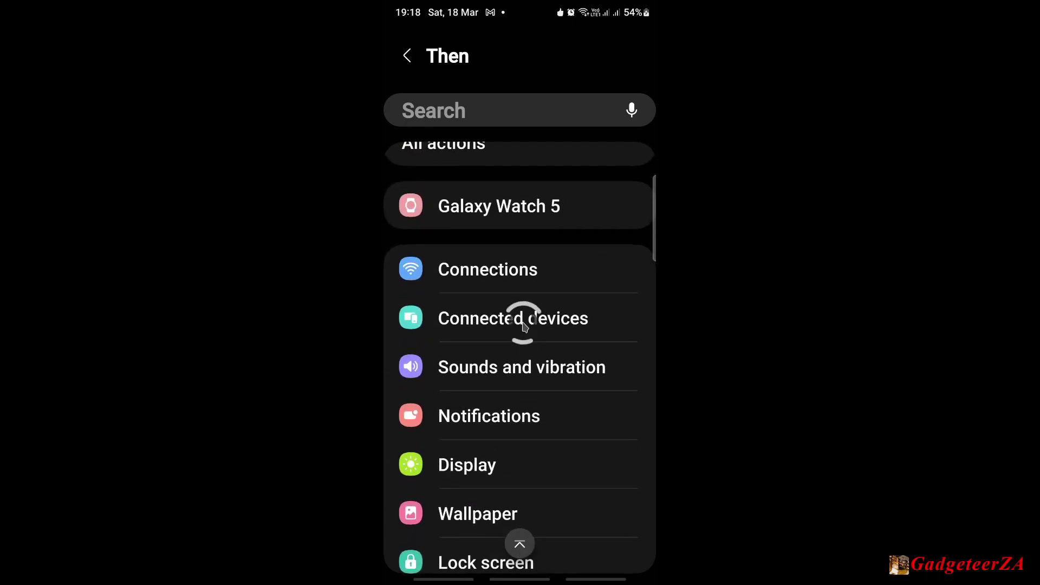
left_click_drag(497, 465, 494, 284)
left_click_drag(493, 436, 495, 271)
left_click_drag(501, 435, 514, 255)
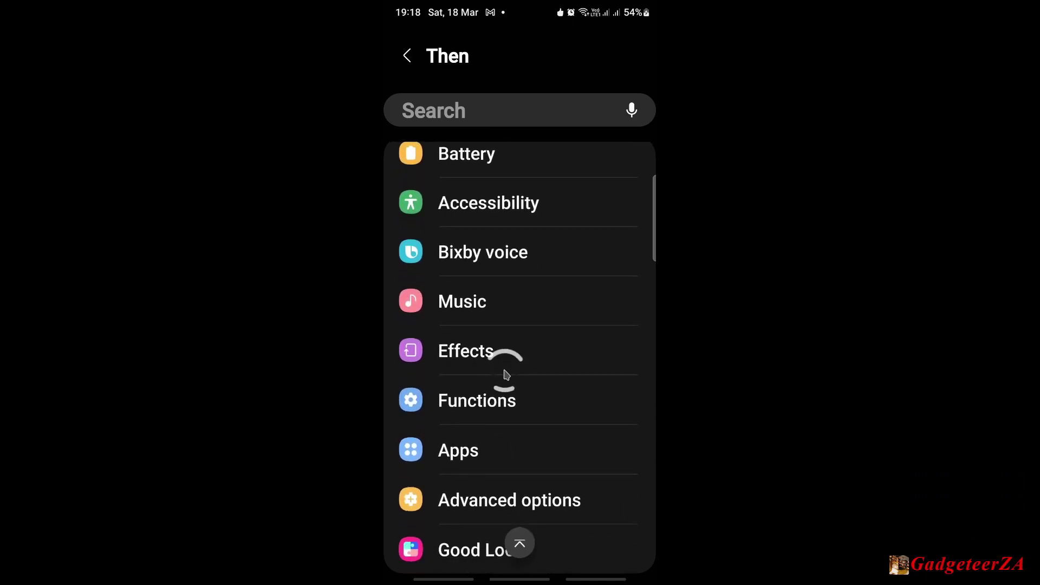
left_click(476, 460)
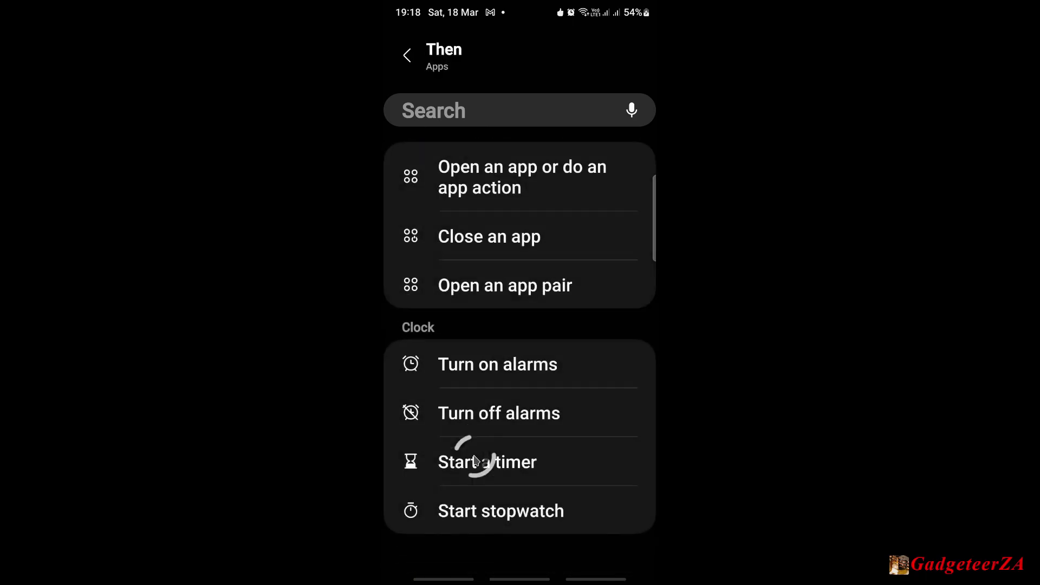
left_click(481, 184)
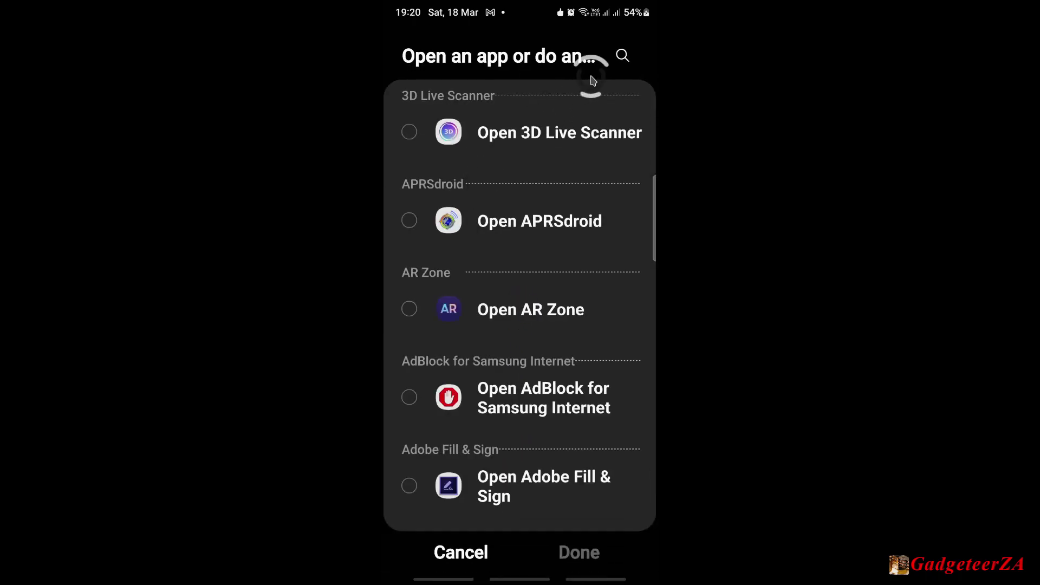
Step: Search 'assis' and choose the Assistant's My Day as the app action
left_click(623, 57)
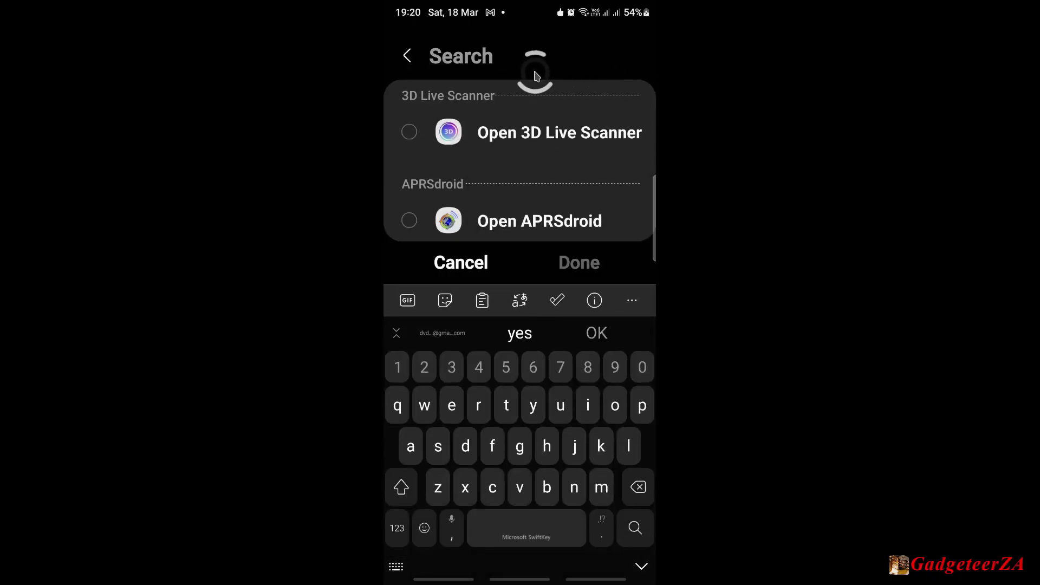
type("assis")
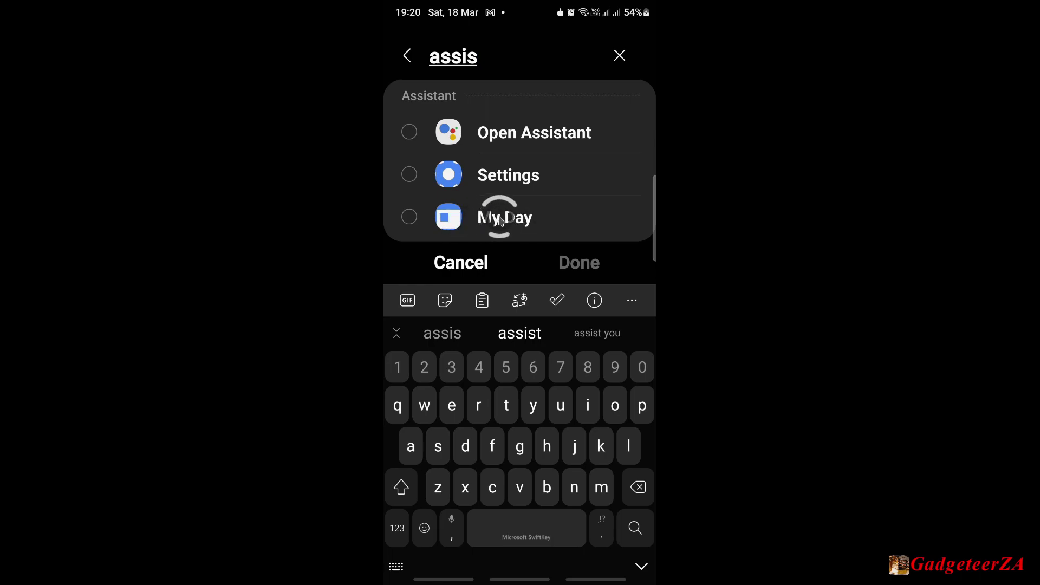
left_click(410, 218)
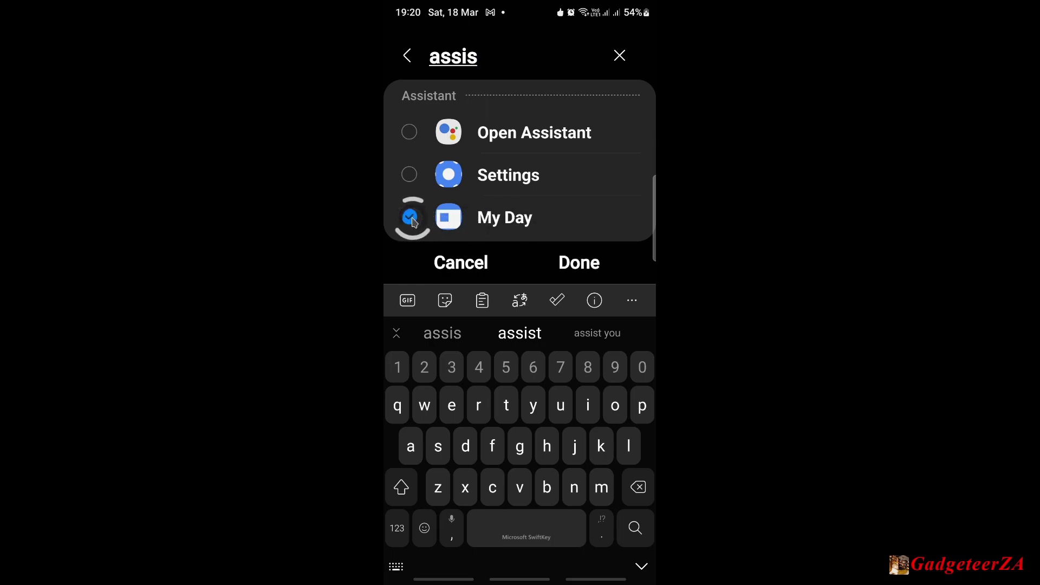
left_click(581, 264)
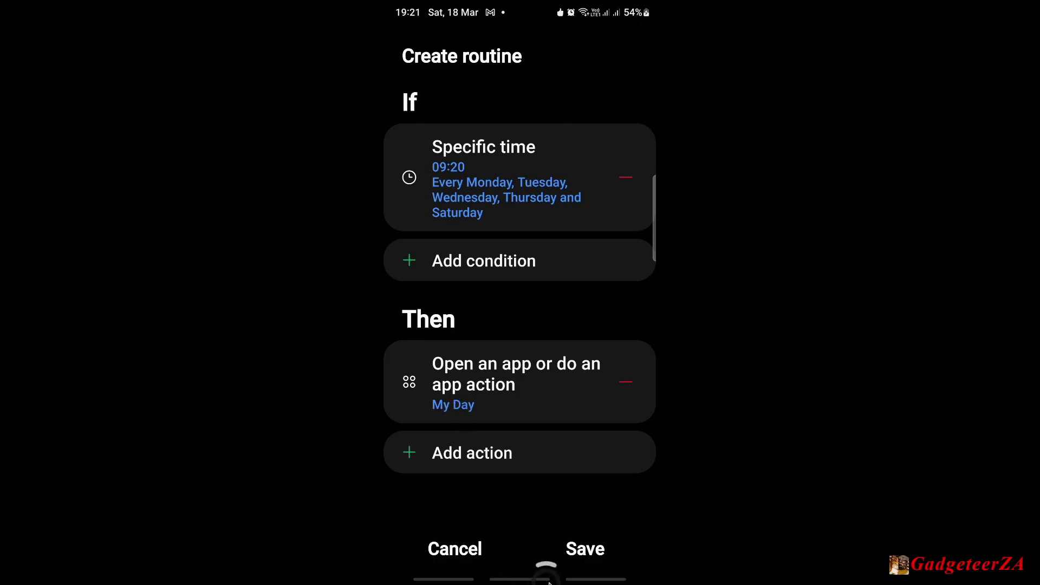
Step: Give the routine a dog icon in green
left_click(587, 552)
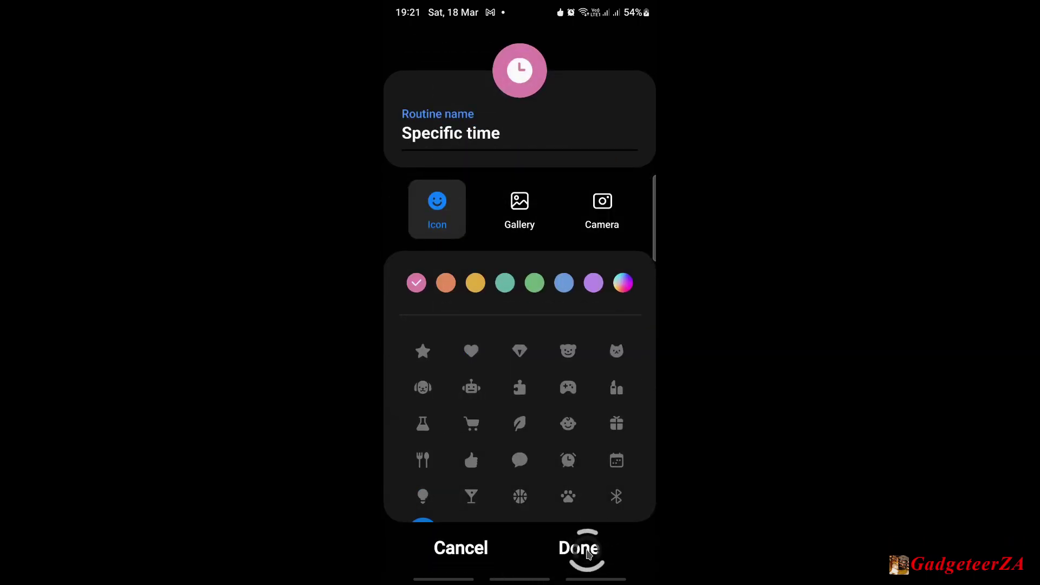
left_click(505, 282)
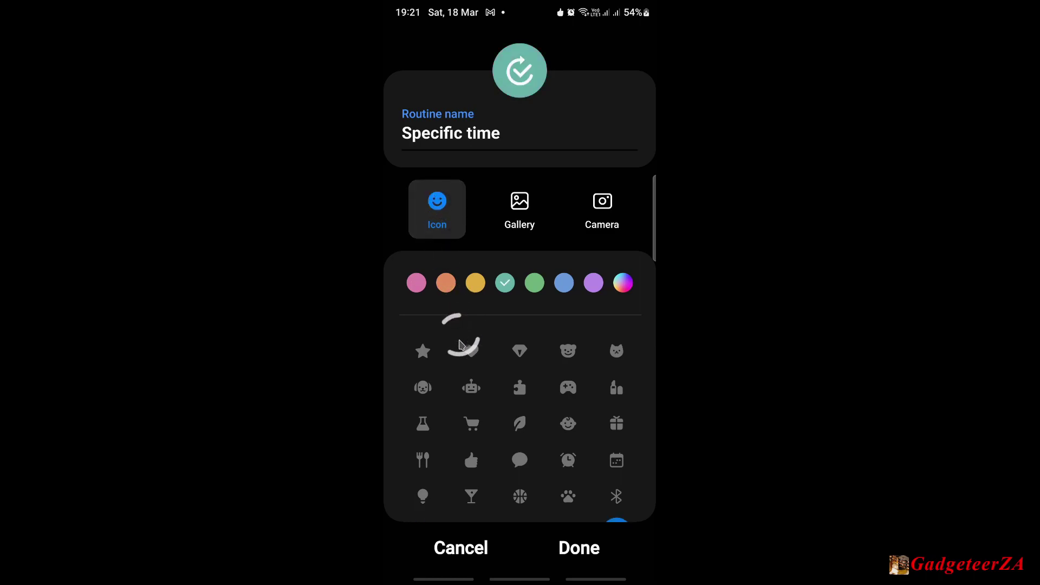
left_click(423, 351)
left_click(423, 387)
left_click(534, 282)
Step: Rename the routine to 'Morning wakeup' and save it
left_click(522, 139)
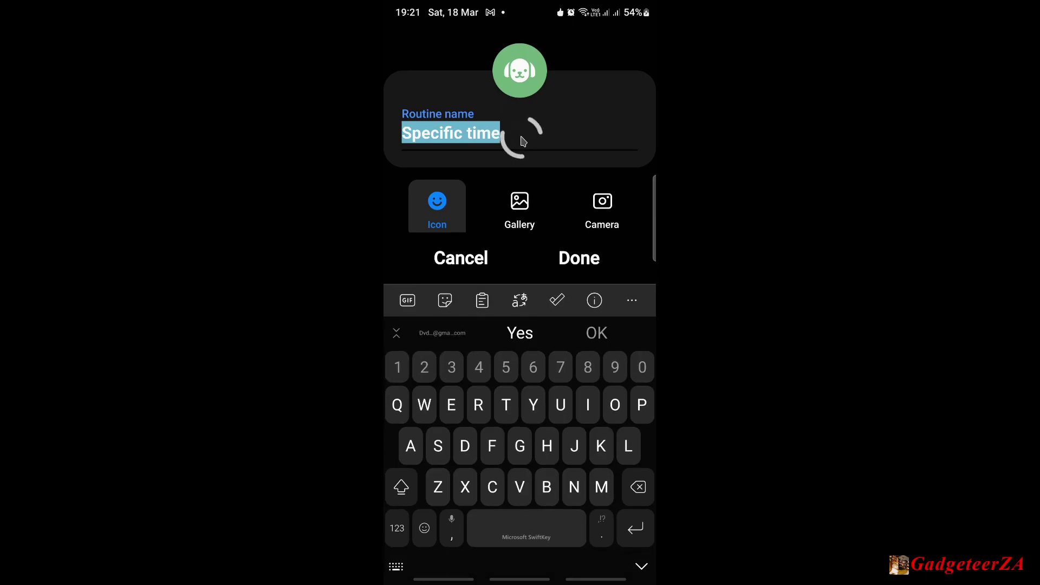
type("<")
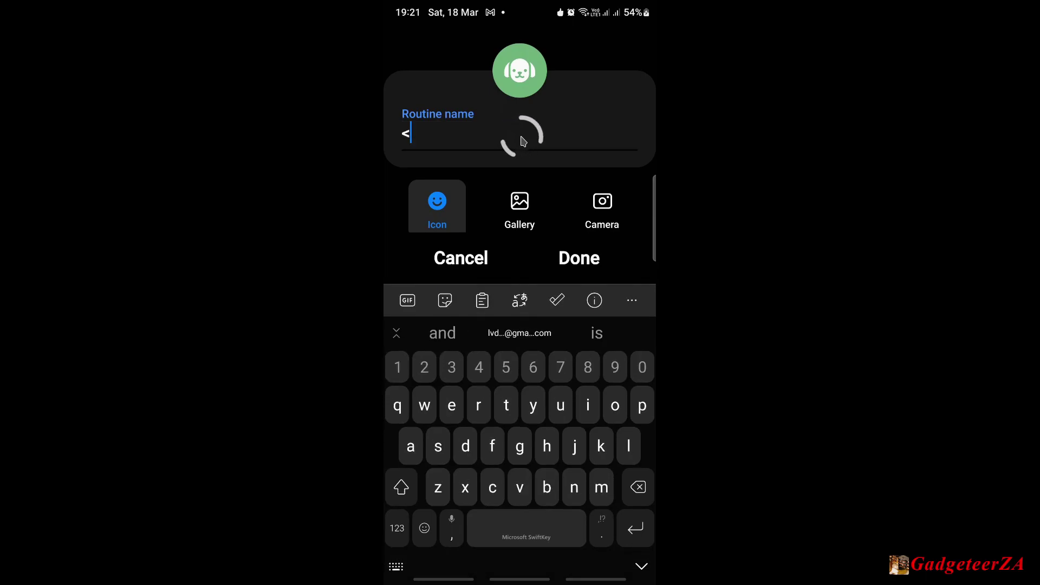
type("morning ")
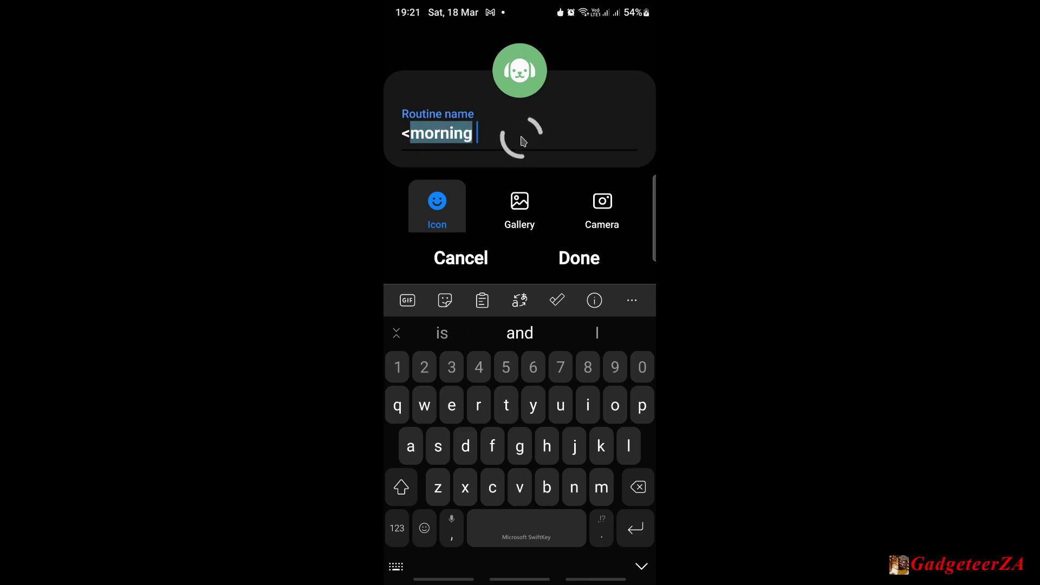
type("wake")
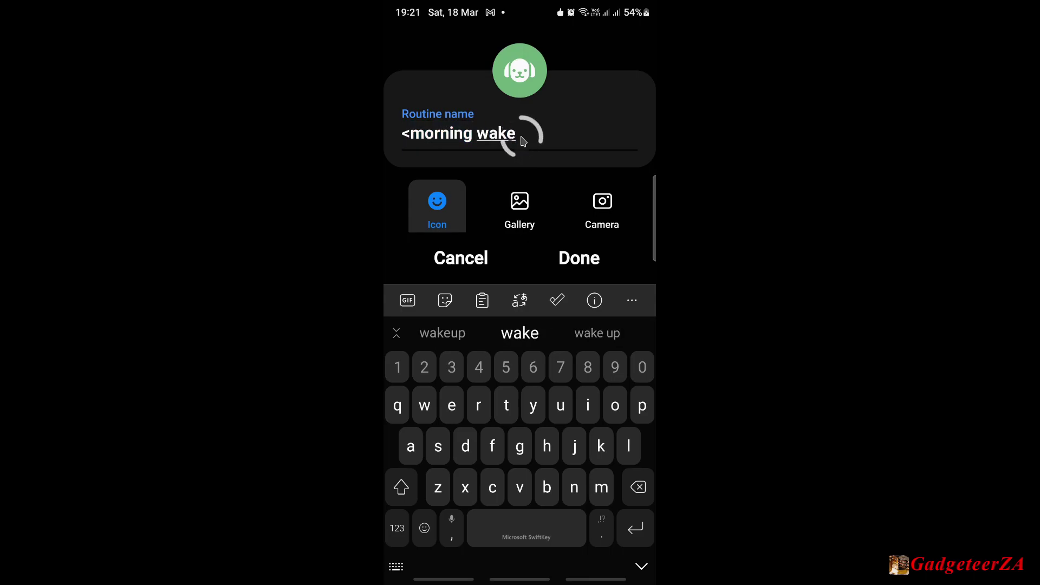
type("up")
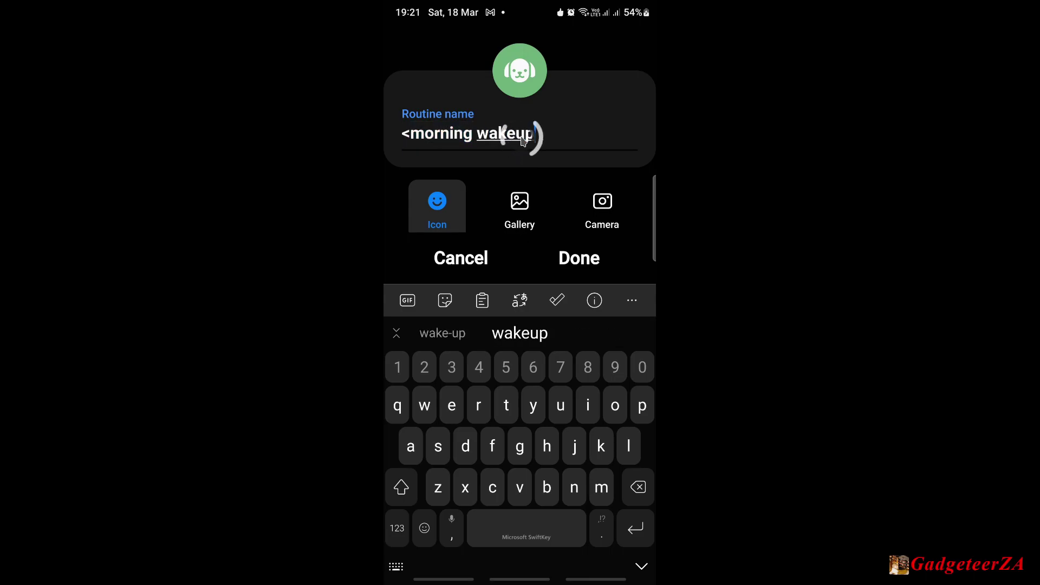
left_click(424, 136)
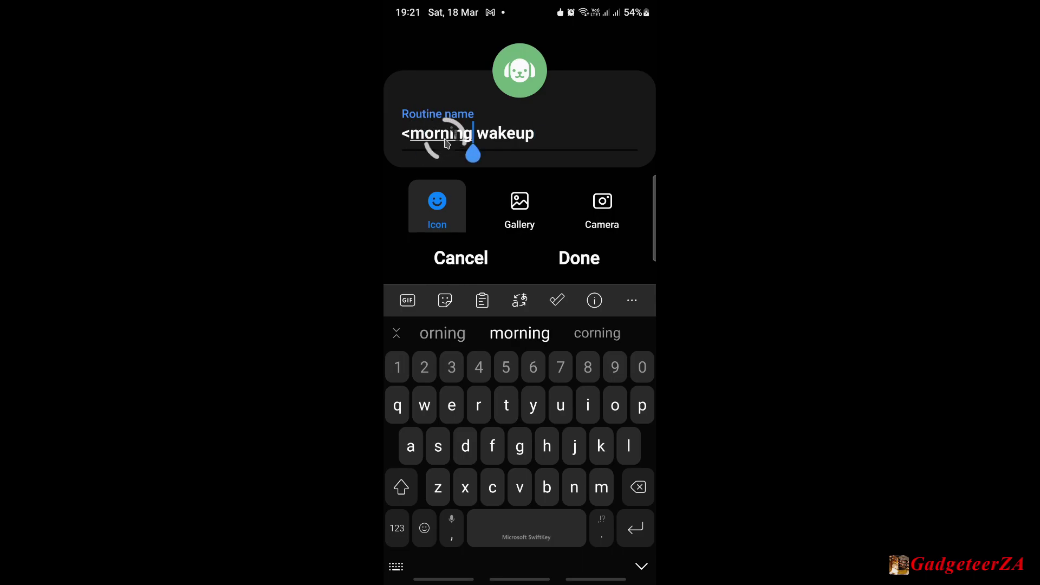
left_click_drag(445, 142, 446, 142)
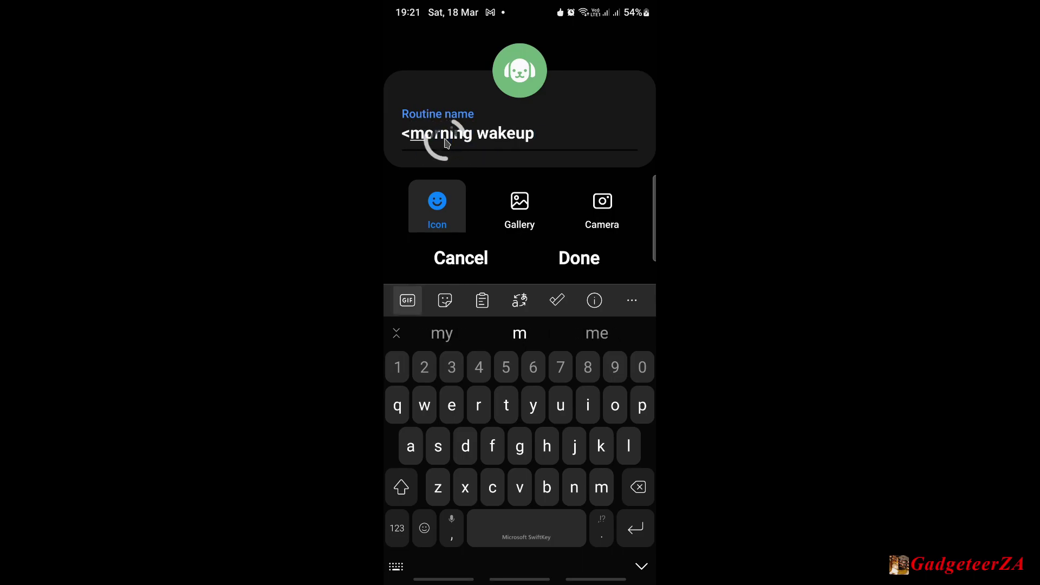
key("BackSpace")
key("BackSpace")
type("M")
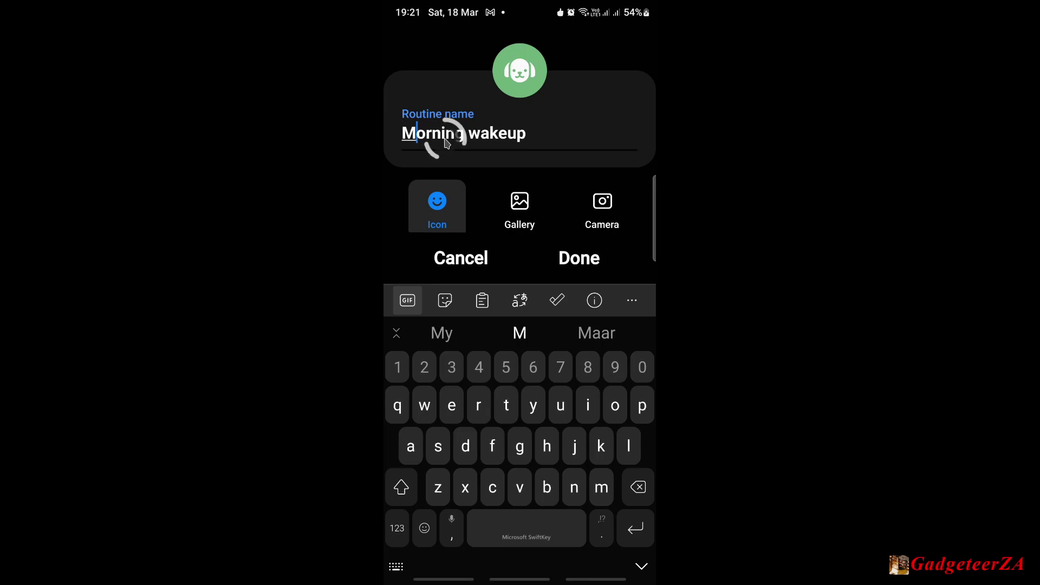
left_click(575, 259)
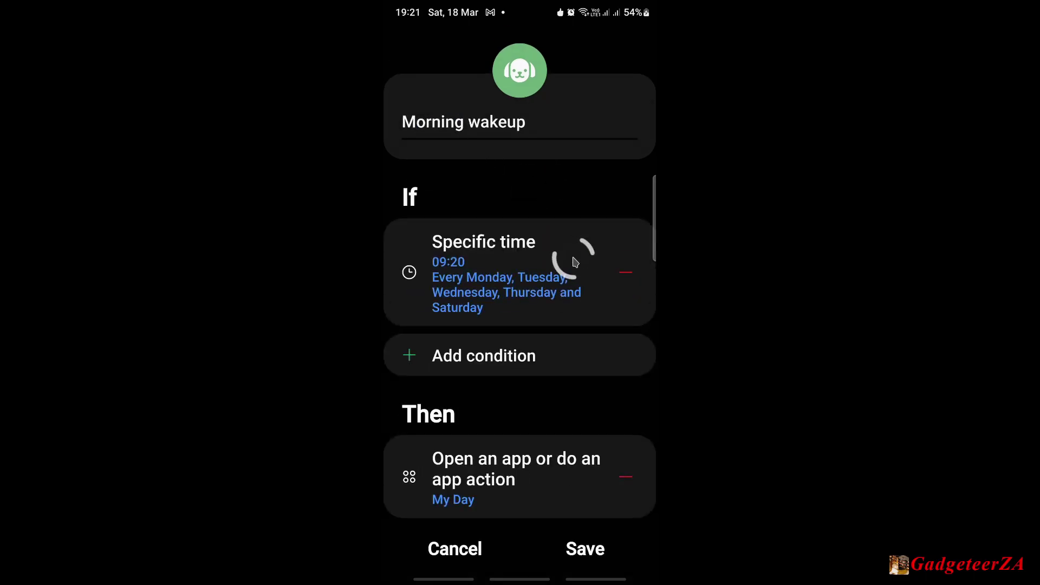
left_click(590, 551)
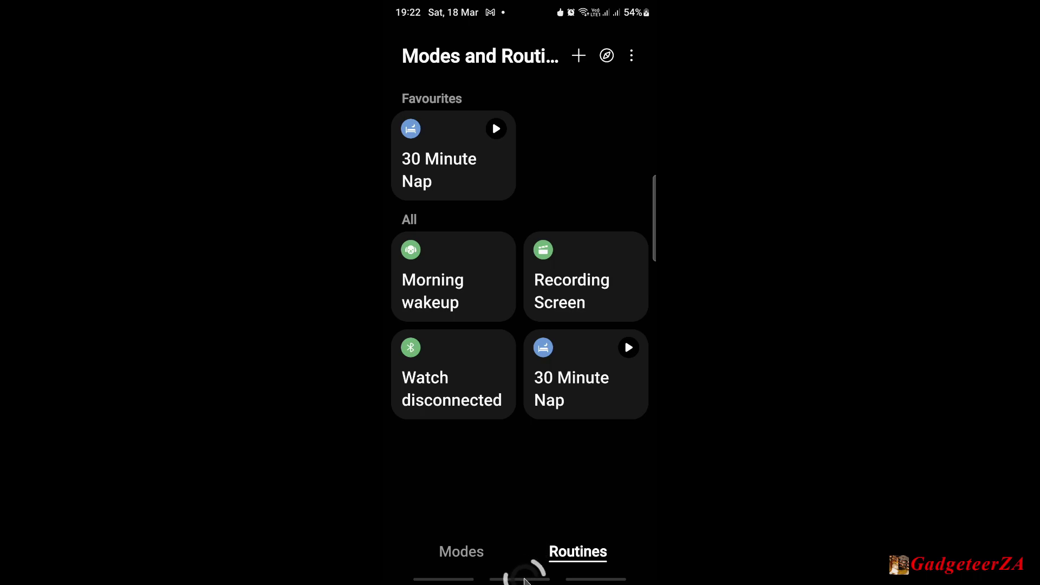
Step: Leave the routines app and swipe to the home page with widgets
right_click(525, 359)
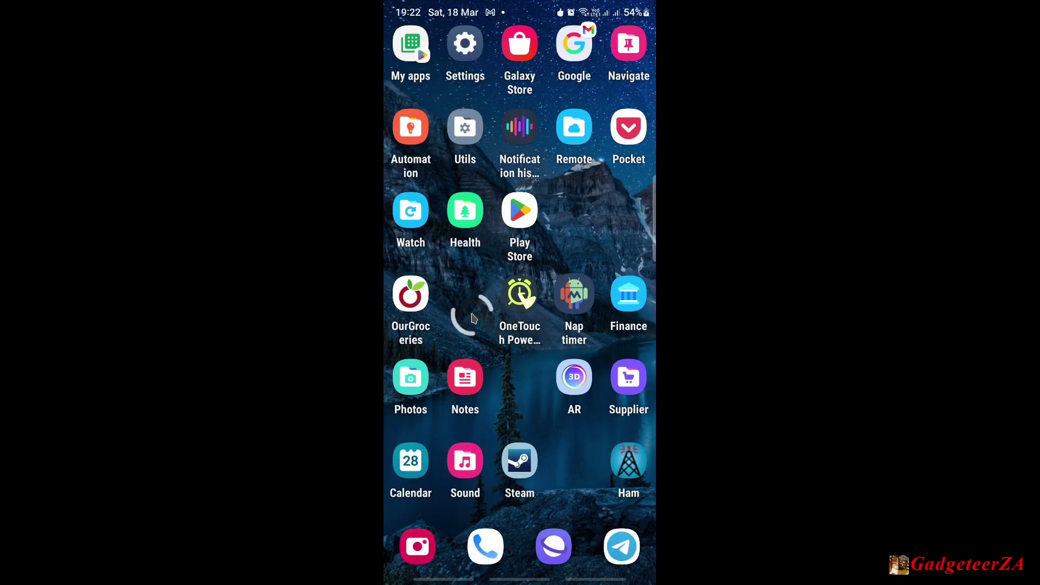
left_click_drag(449, 301, 703, 274)
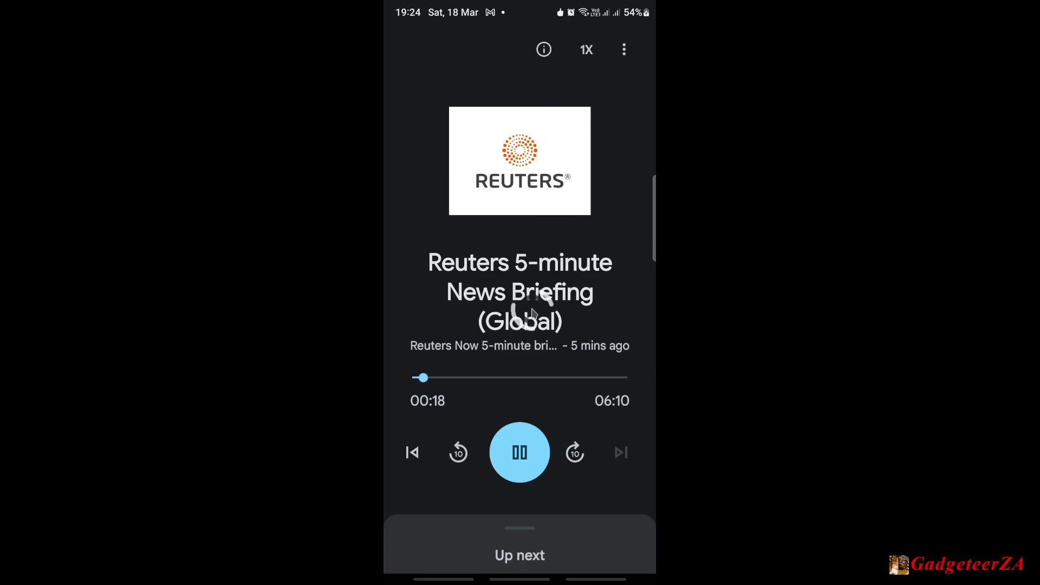
Step: Pause the Reuters news briefing at 00:21 and close the player
left_click(531, 461)
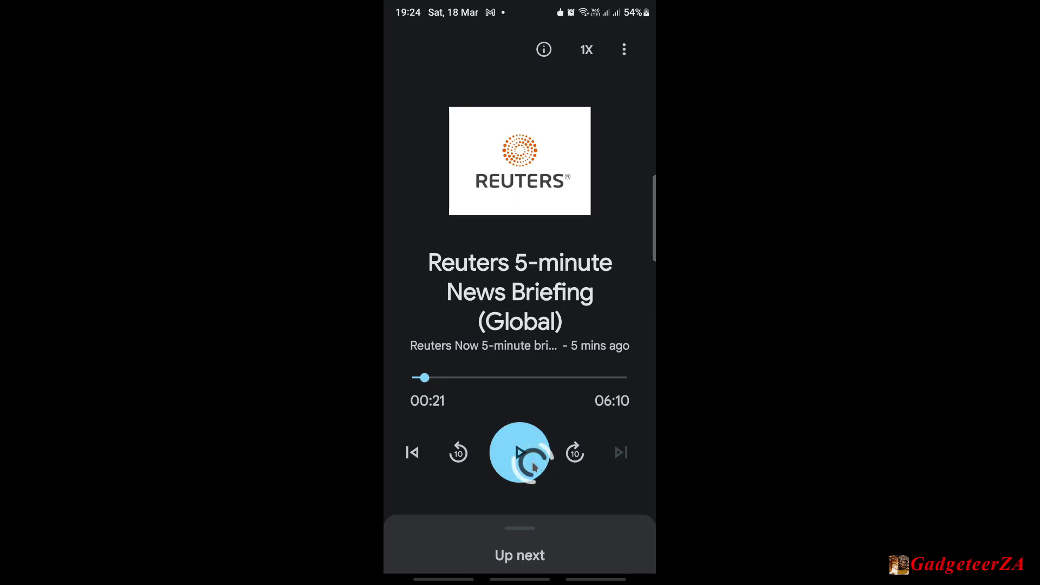
middle_click(509, 273)
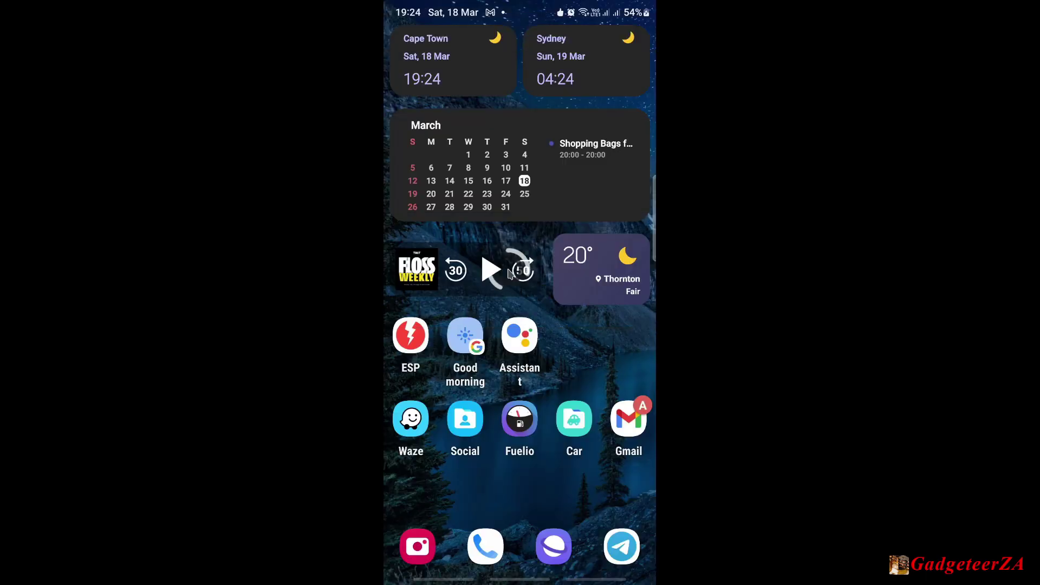